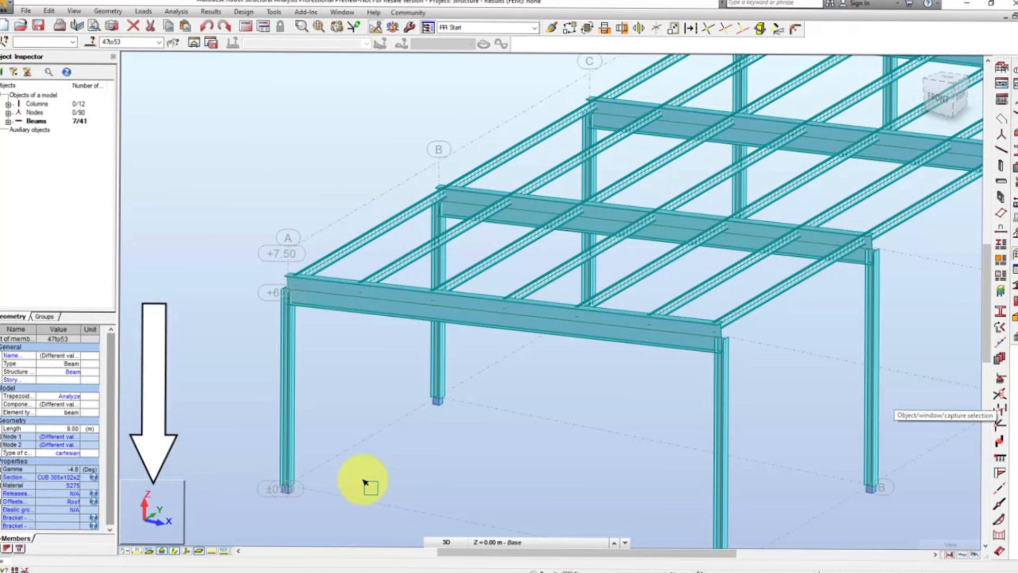
Switch the model view to the 2D YZ plane on Structure axis 2 at 15.00 m
left_click(157, 511)
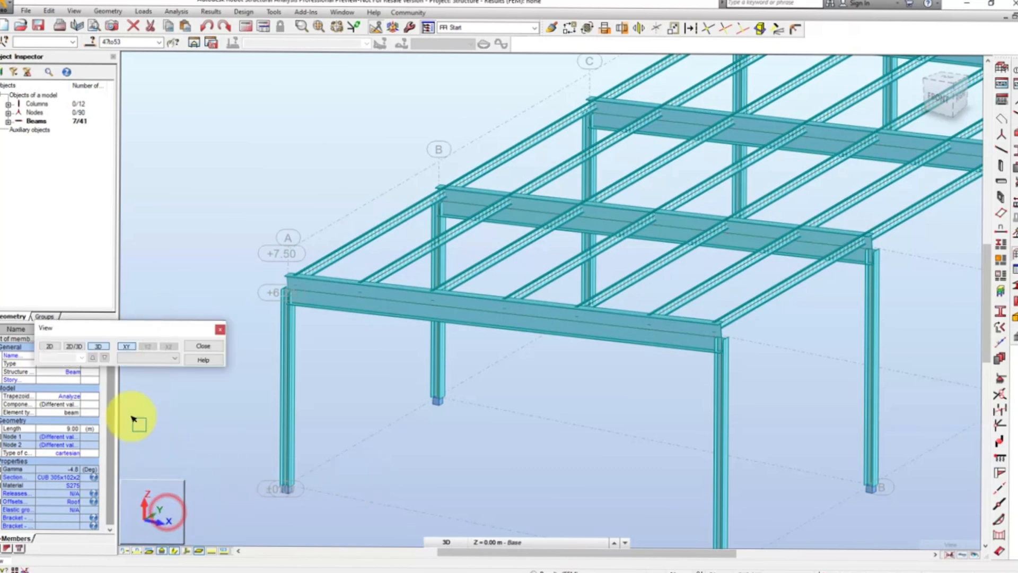
left_click(51, 346)
left_click(148, 346)
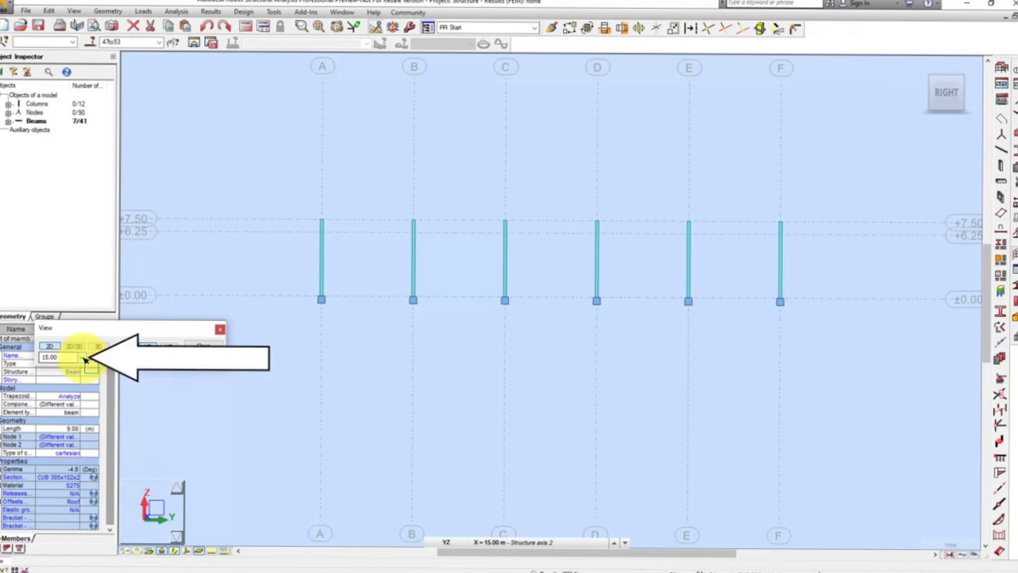
left_click(83, 358)
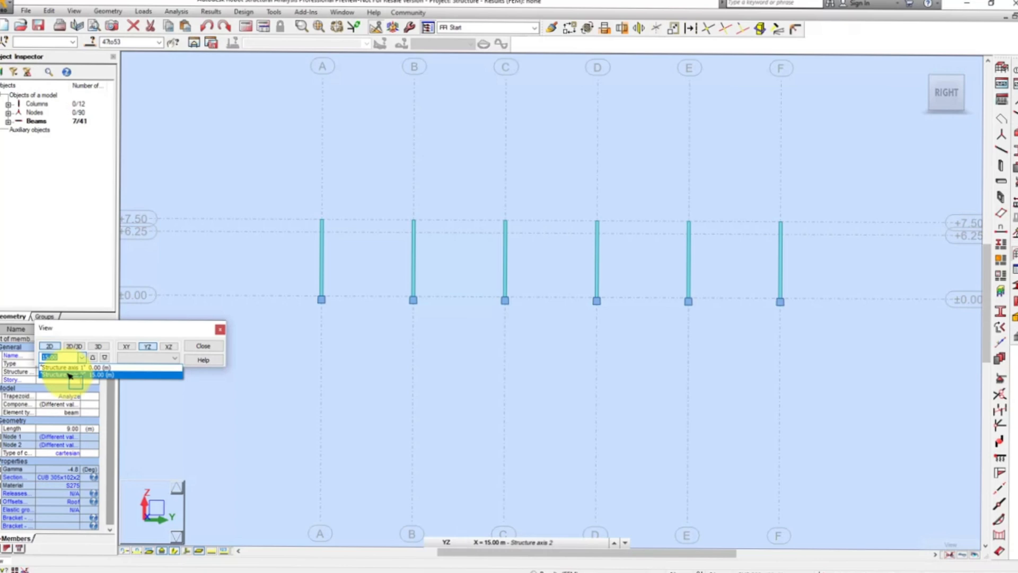
left_click(69, 375)
left_click(201, 346)
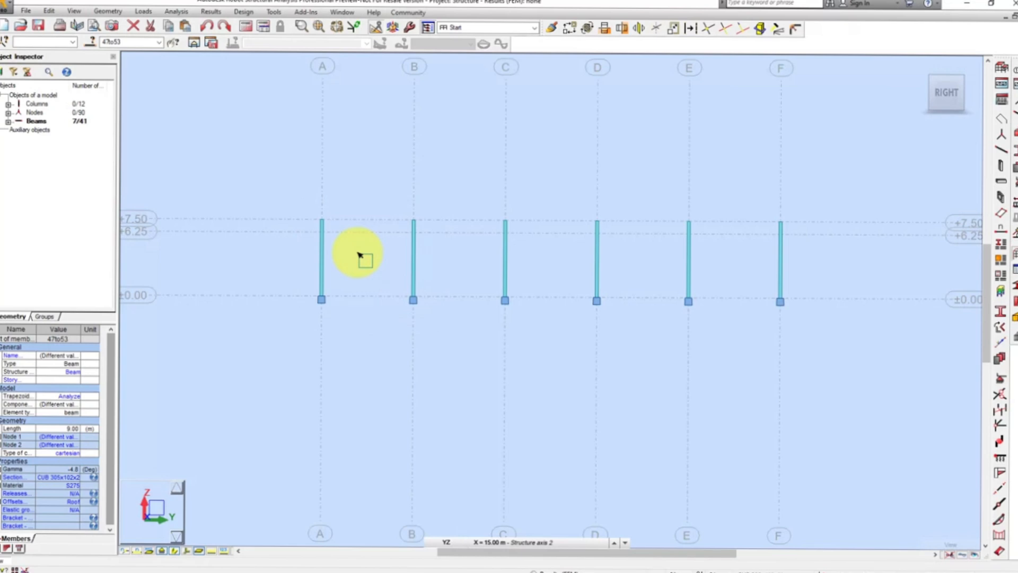
Add an RSC 152x76 steel beam between columns B and A, from 15.00, 9.00, 0.25 to 15.00, 0.00, 0.25
scroll(360, 255, "up", 5)
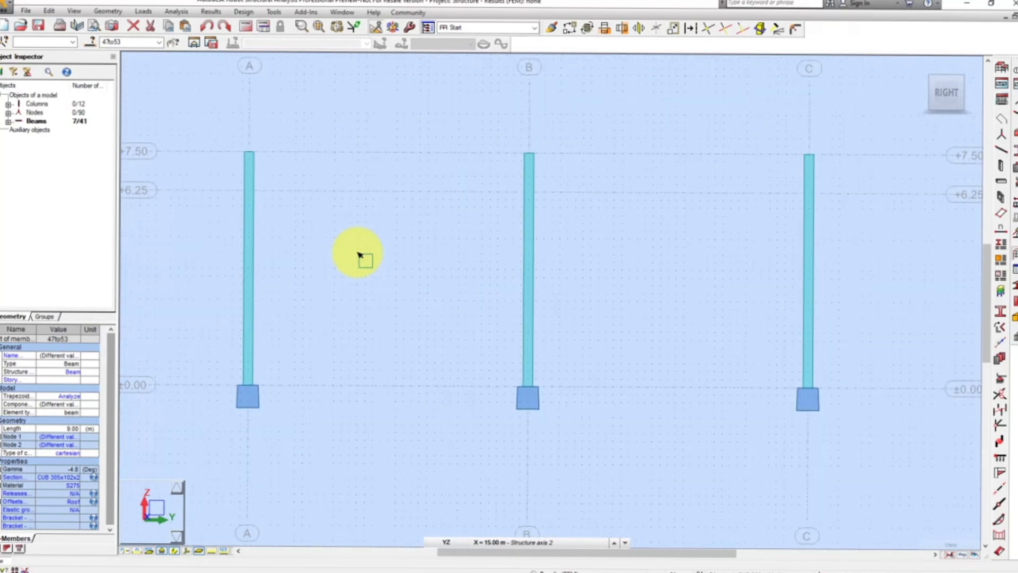
scroll(308, 261, "up", 2)
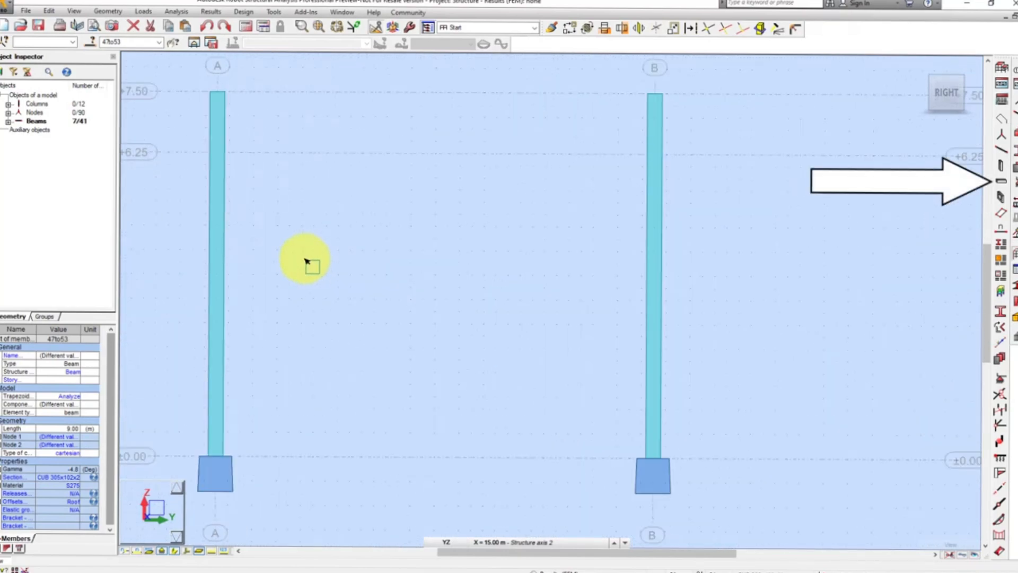
left_click(1001, 181)
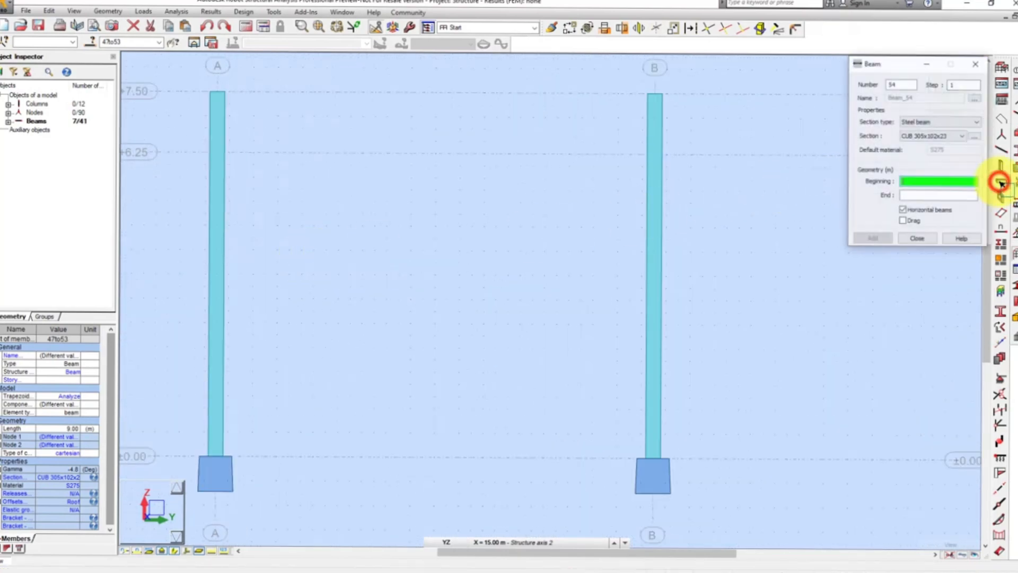
left_click(962, 136)
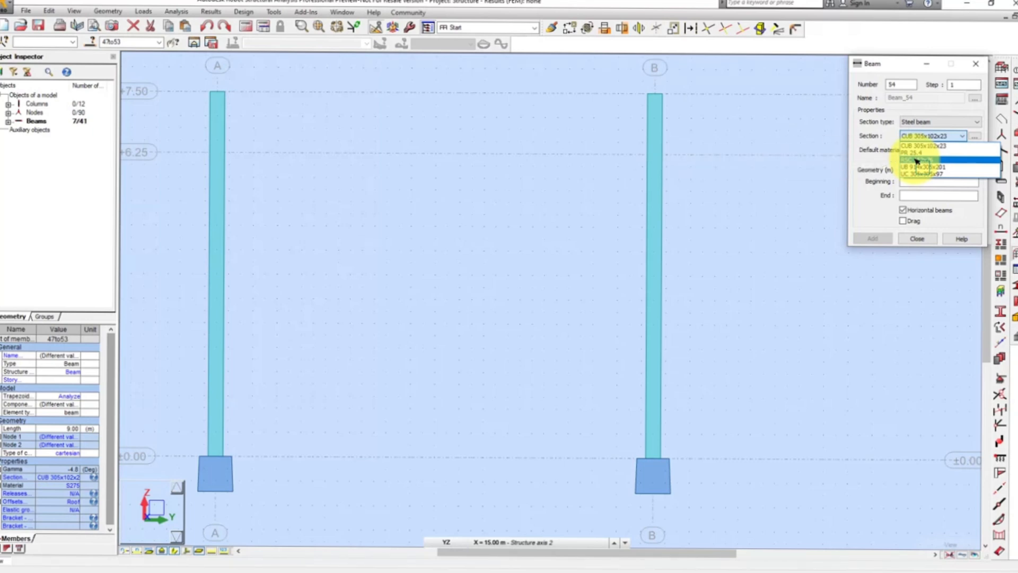
left_click(916, 160)
left_click(904, 182)
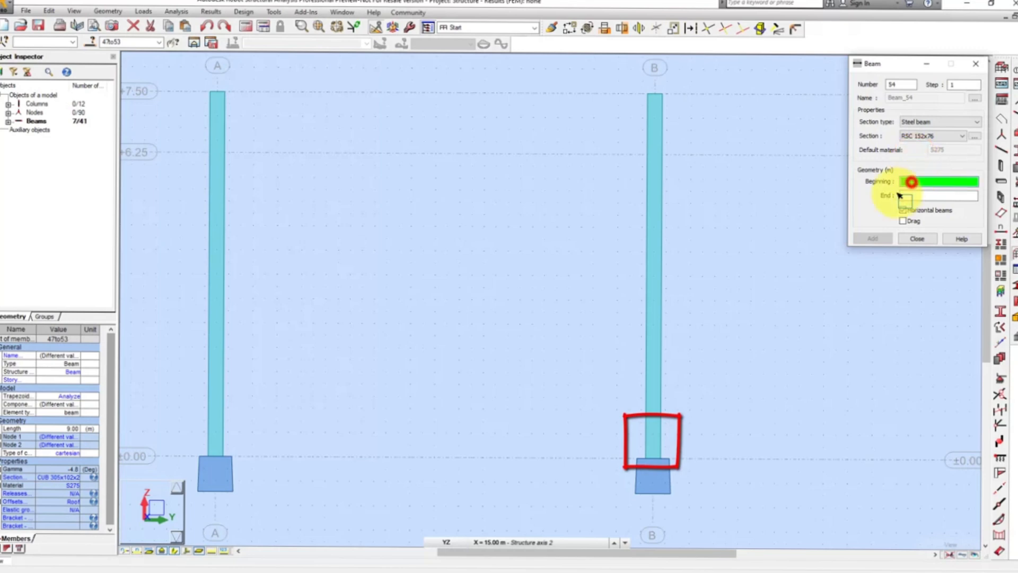
left_click(655, 450)
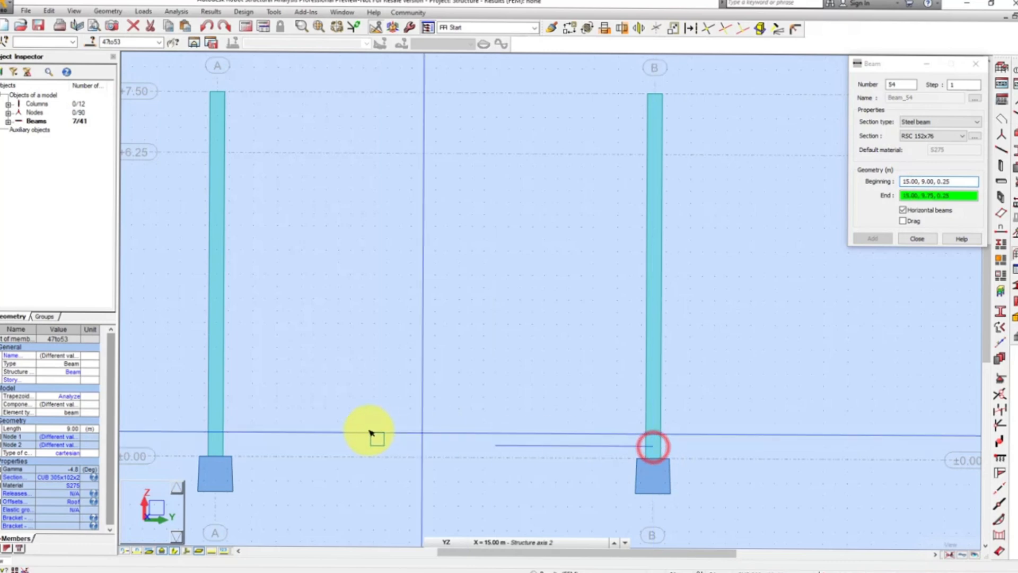
left_click(218, 447)
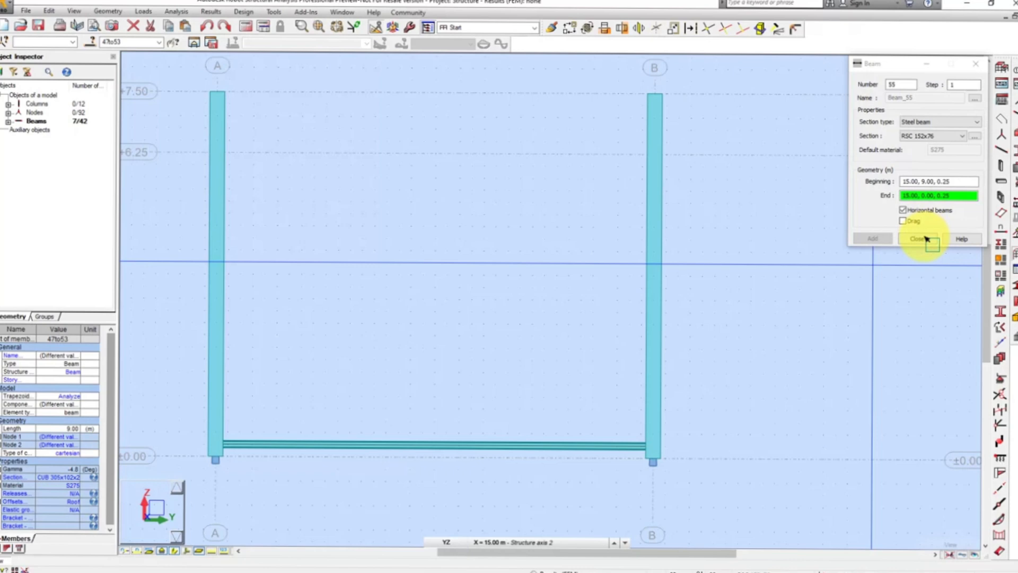
left_click(922, 238)
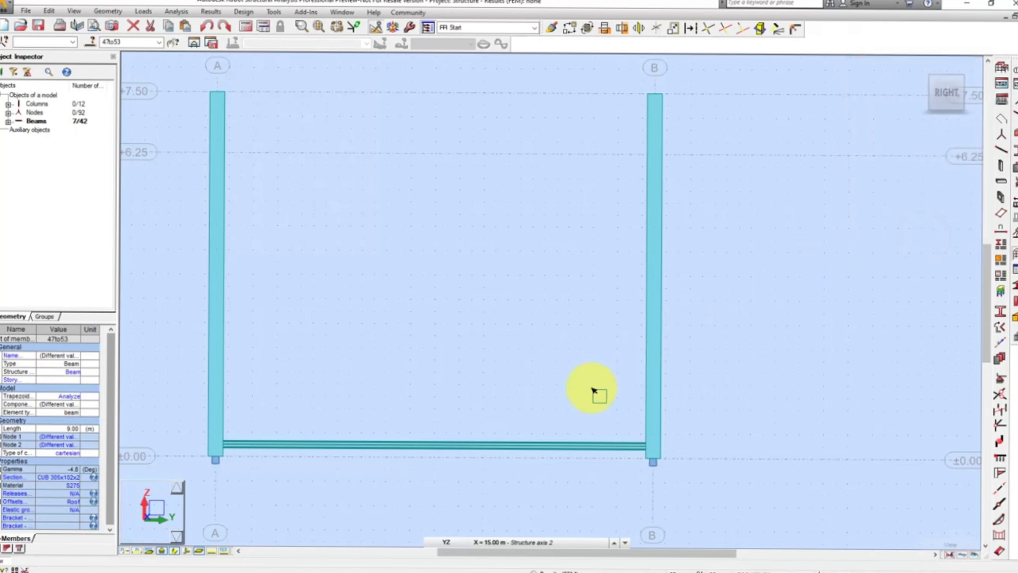
Set the gamma angle of the new horizontal beam between columns A and B to 270°
left_click(563, 446)
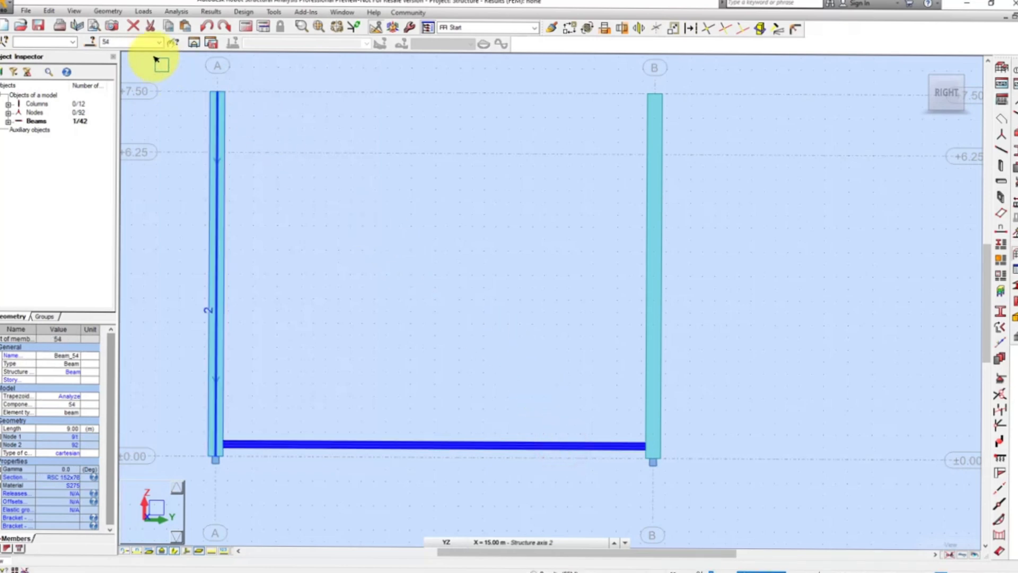
left_click(114, 13)
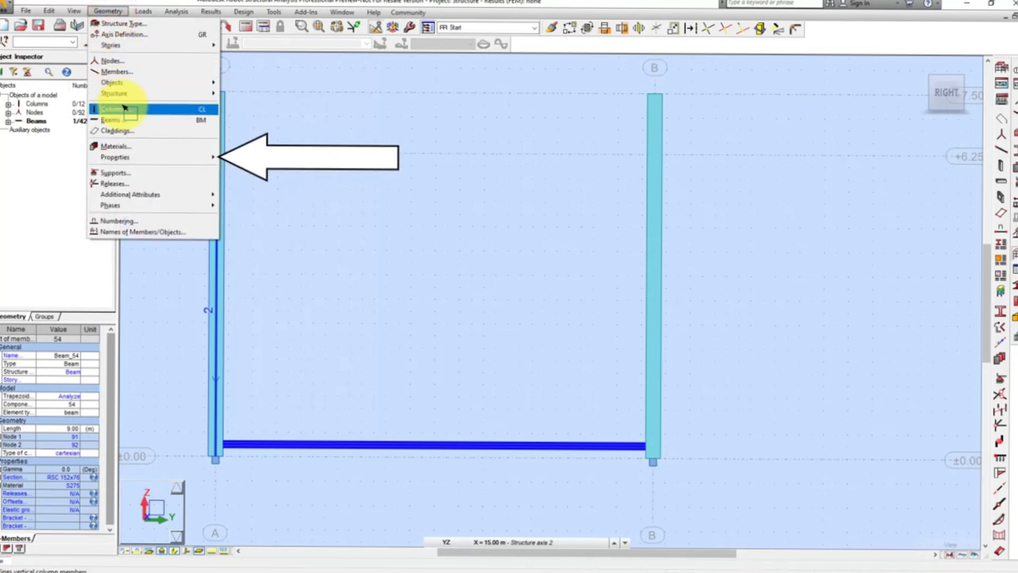
left_click(137, 157)
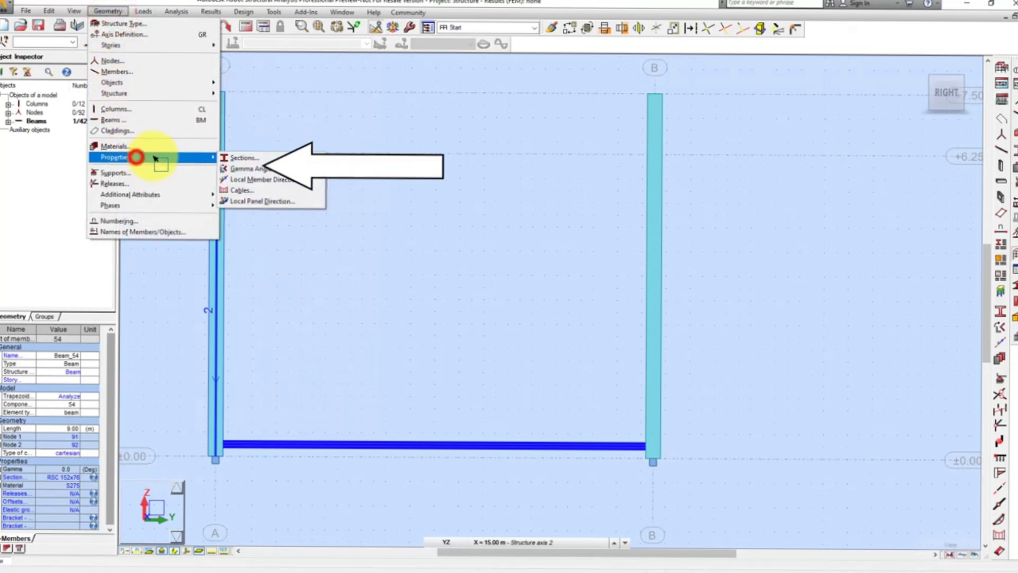
left_click(232, 168)
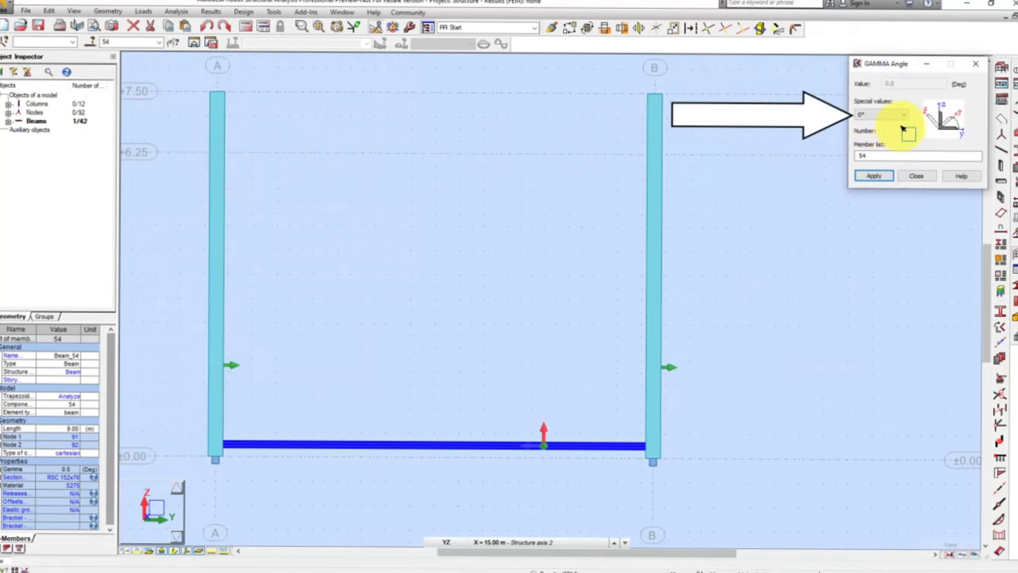
left_click(902, 114)
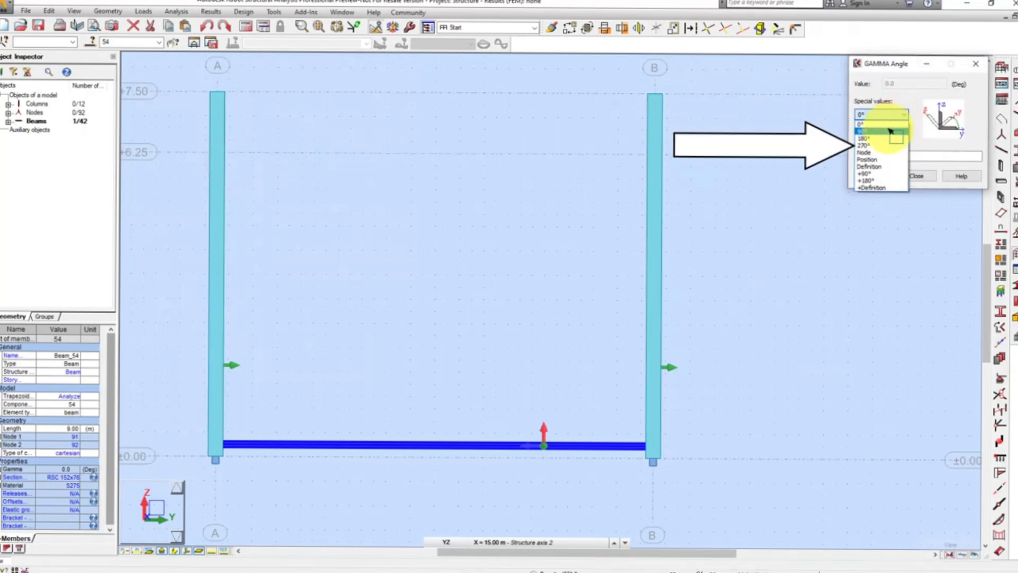
left_click(883, 145)
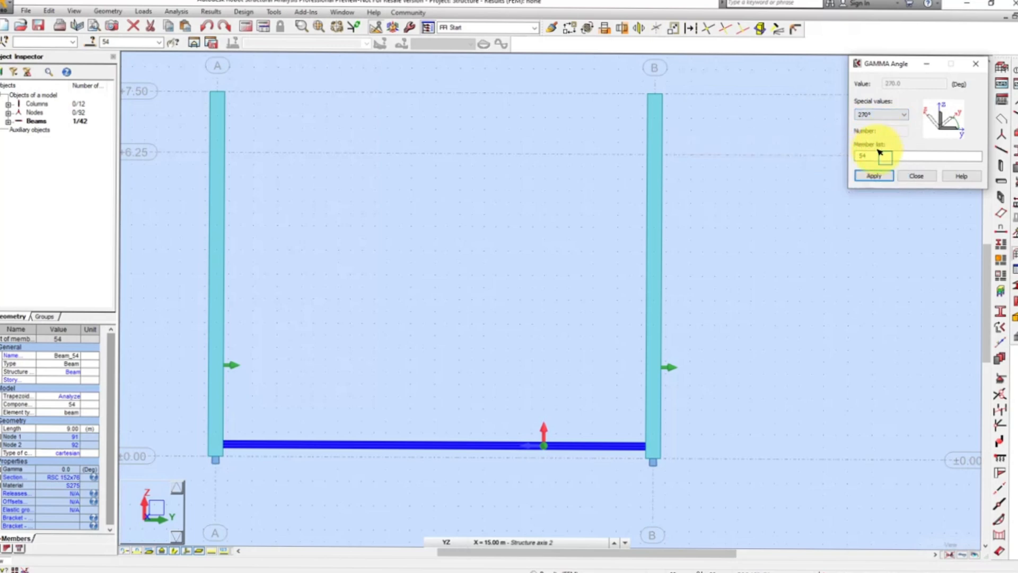
left_click(874, 175)
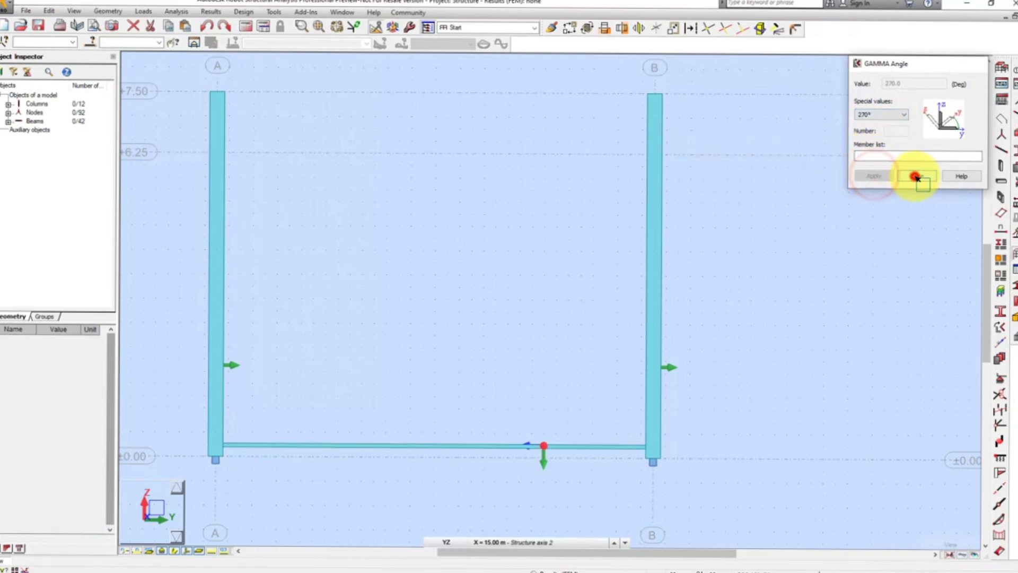
left_click(916, 176)
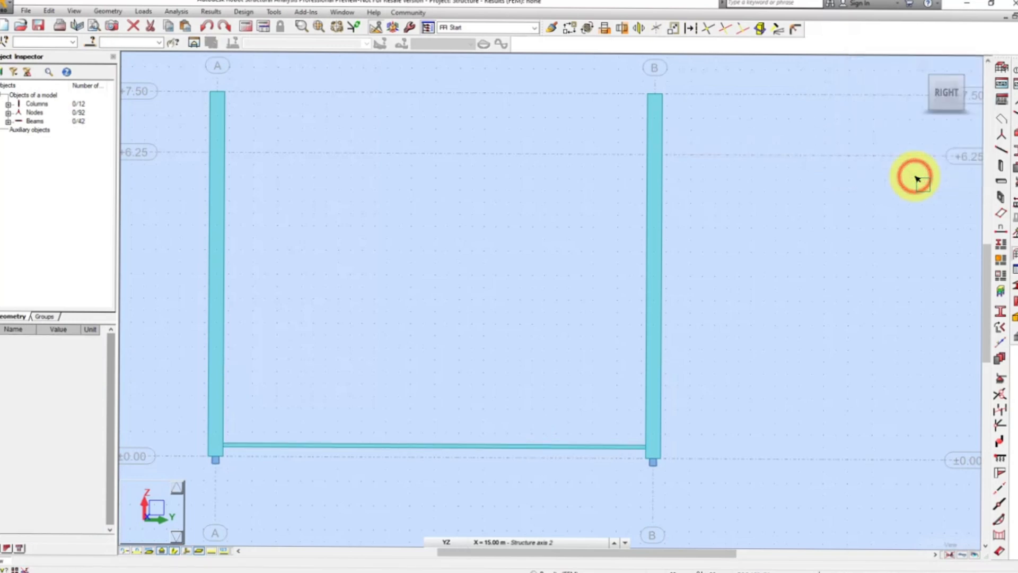
Copy the rotated side rail once, 1.25 m upward along the columns
left_click(596, 446)
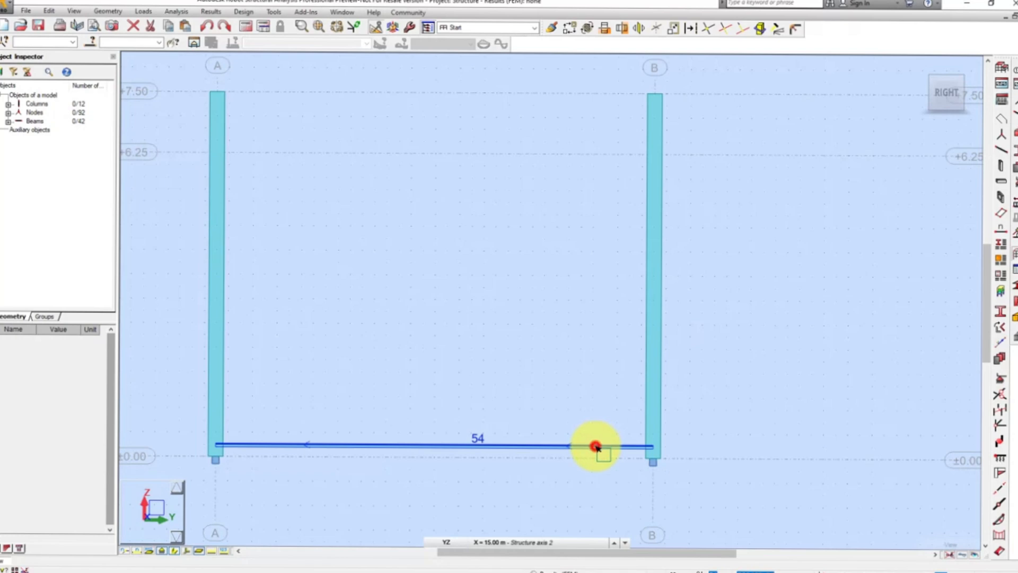
left_click(568, 29)
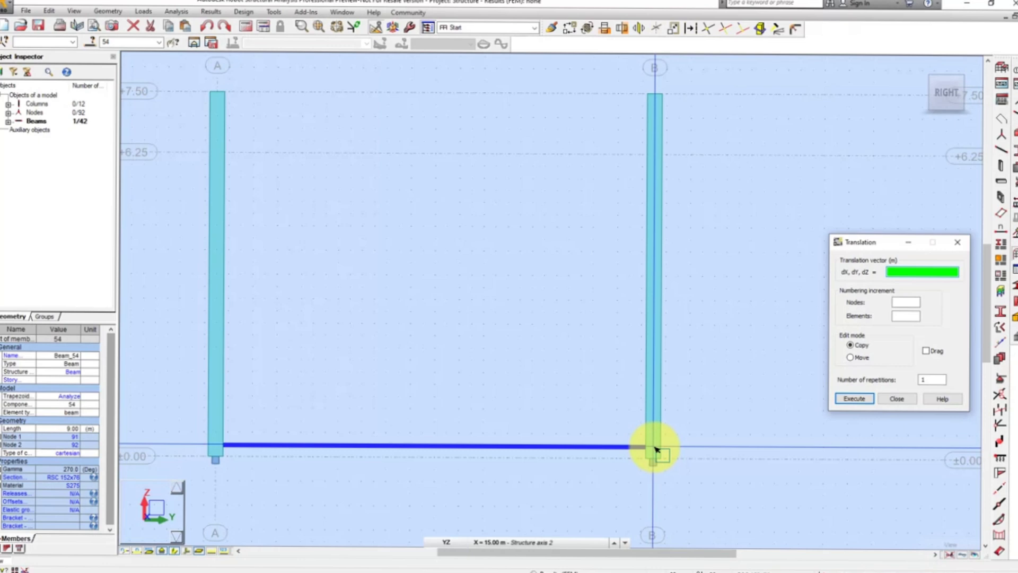
left_click(656, 448)
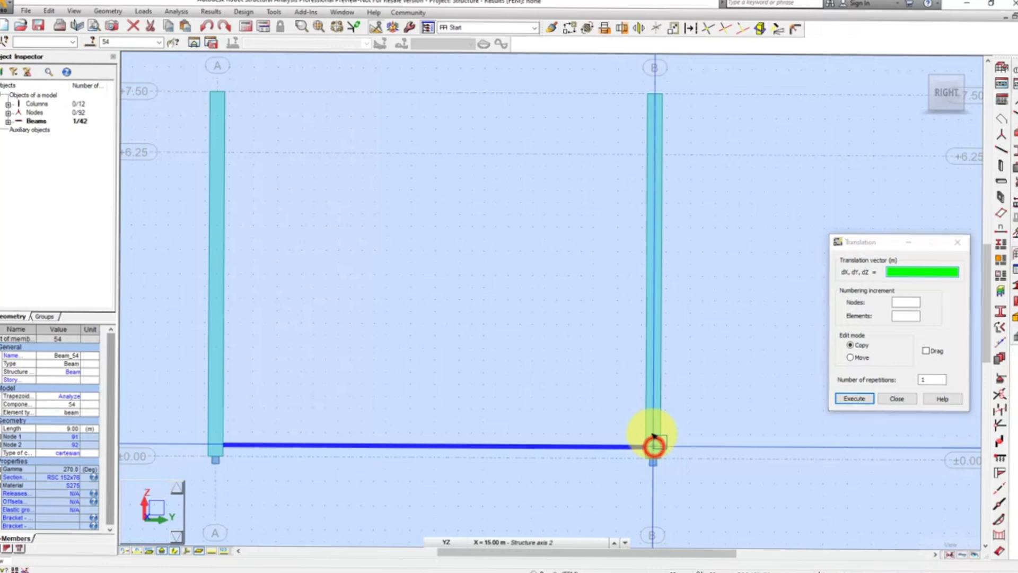
left_click(656, 388)
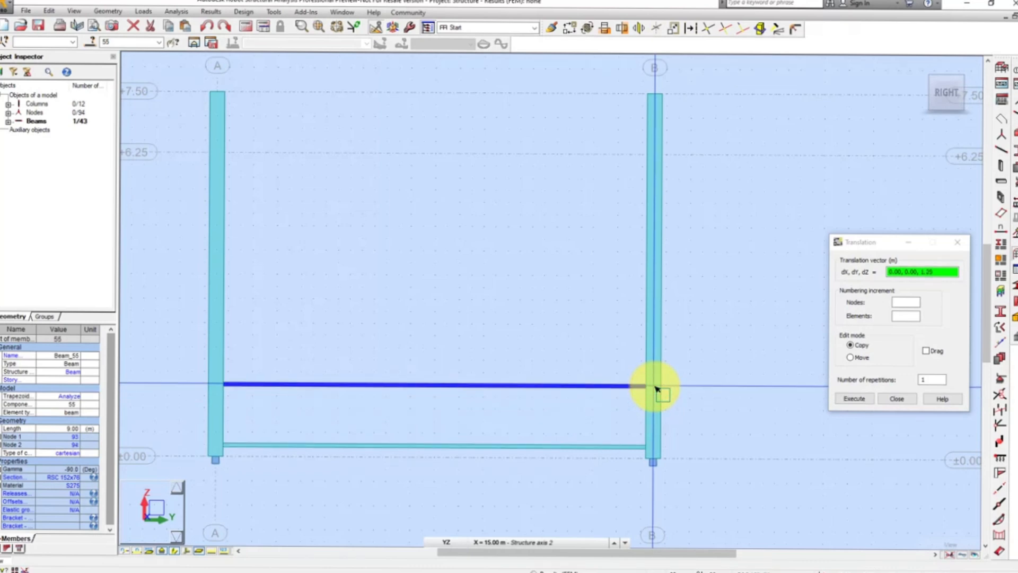
Copy the second side rail upward with three repetitions at 1.50 m spacing
left_click(927, 380)
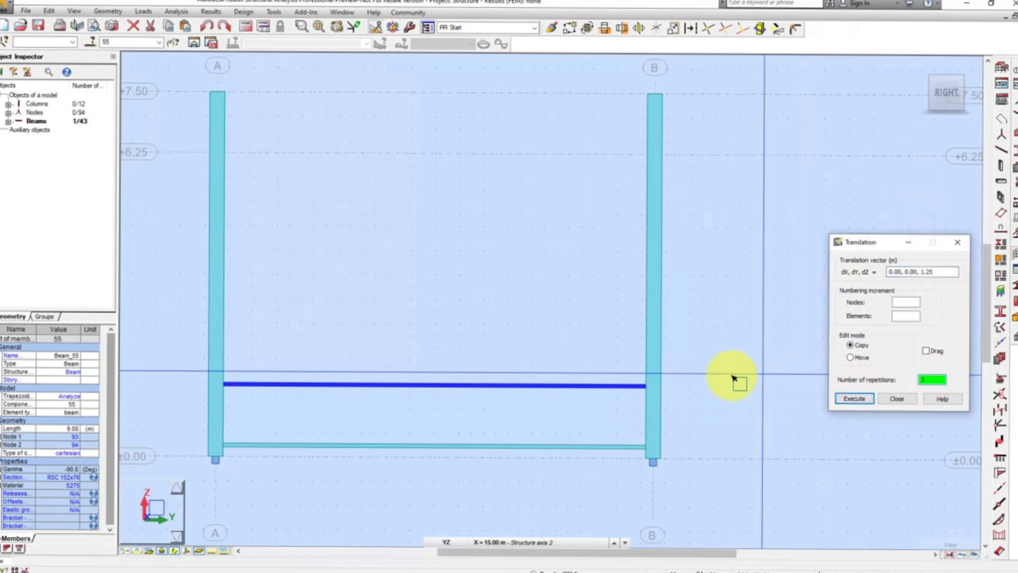
left_click(656, 387)
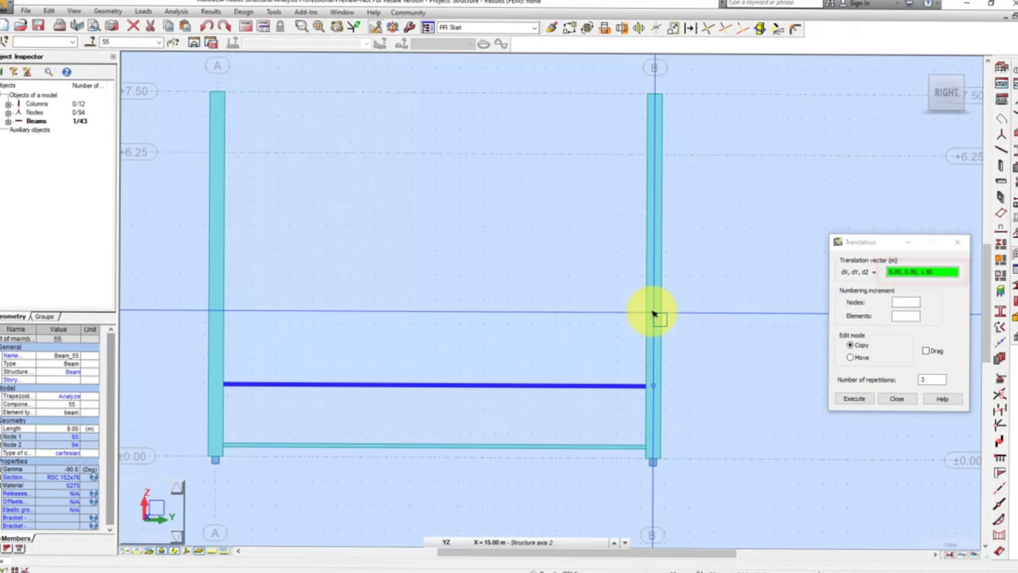
left_click(653, 313)
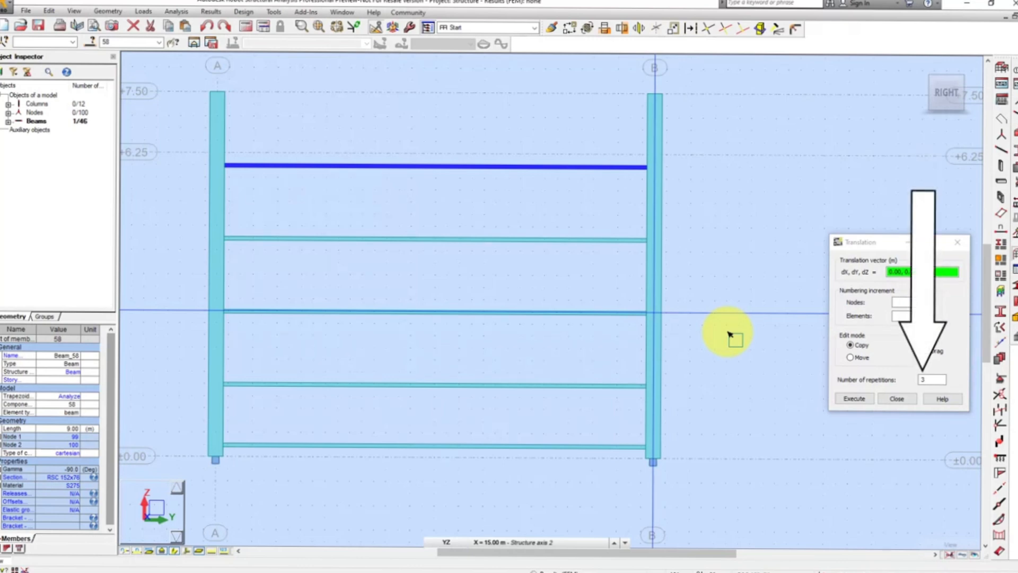
Copy the uppermost side rail once more, 1.25 m upward, with the number of repetitions set to 1
left_click_drag(926, 383, 904, 382)
type("1")
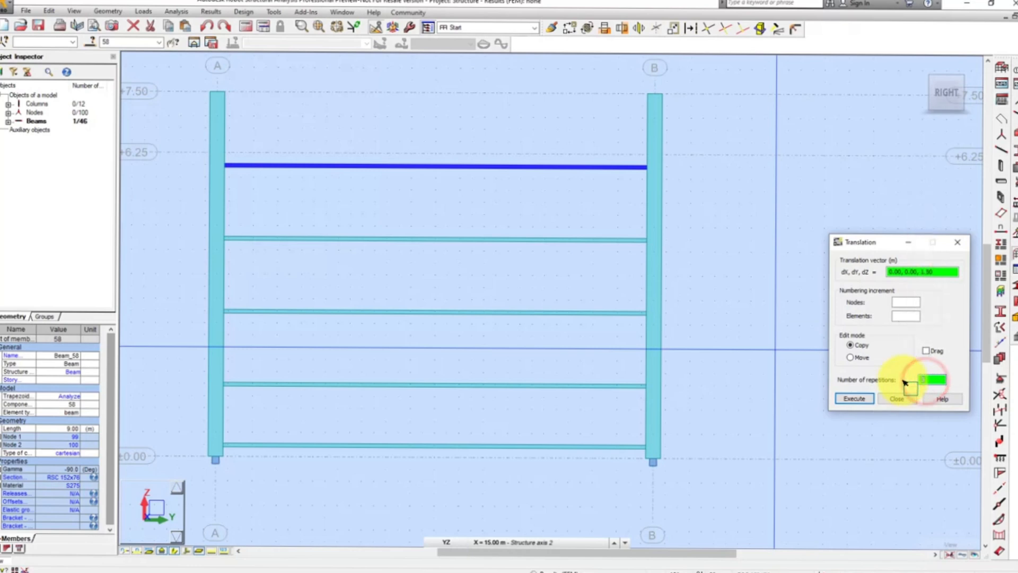
left_click(655, 168)
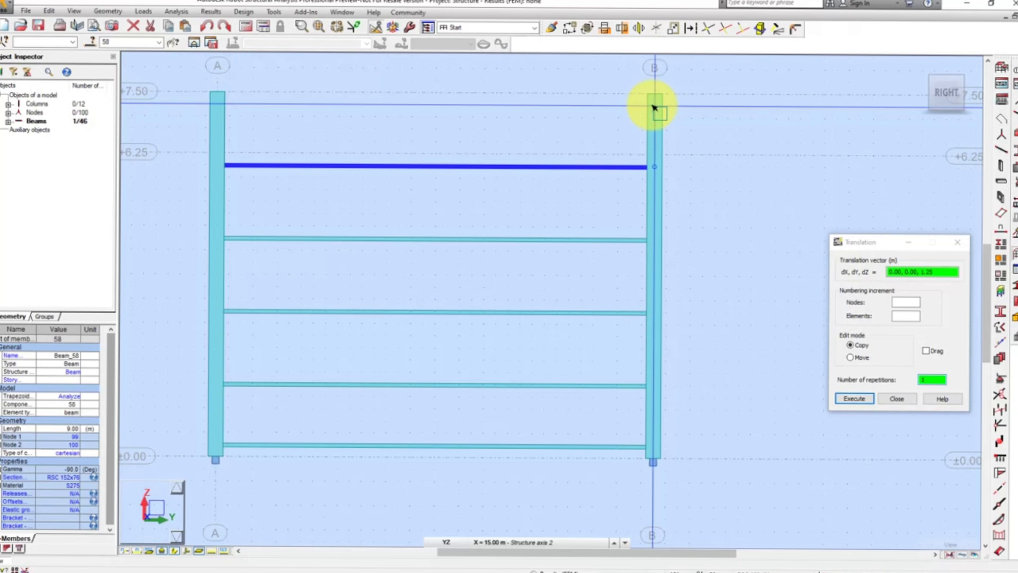
left_click(655, 108)
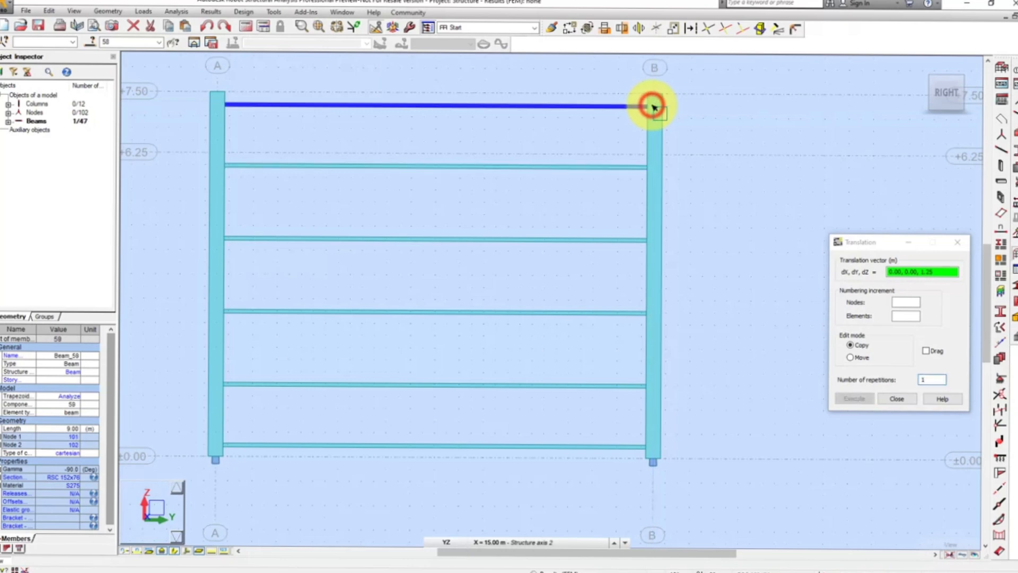
left_click(905, 398)
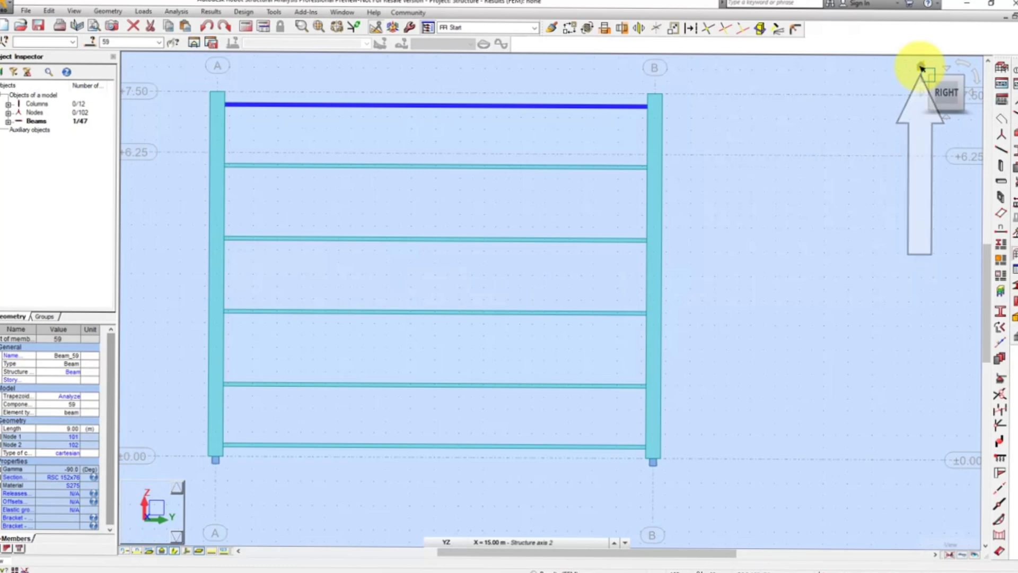
Copy the five lower side rails between A and B from axis 2 to axis 1, using a translation of -15.00, 0.00, 0.00 m
left_click(921, 65)
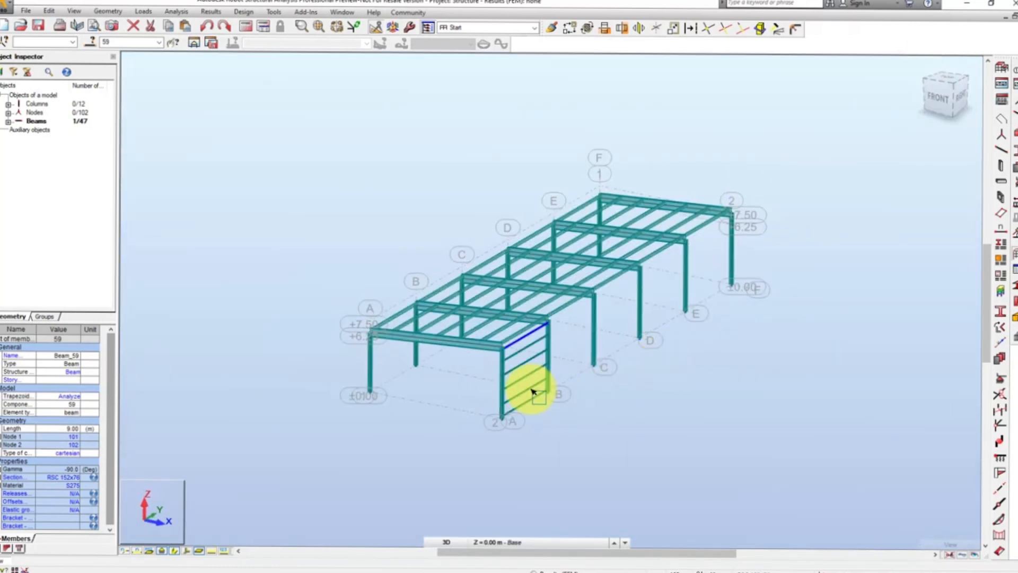
left_click(518, 407)
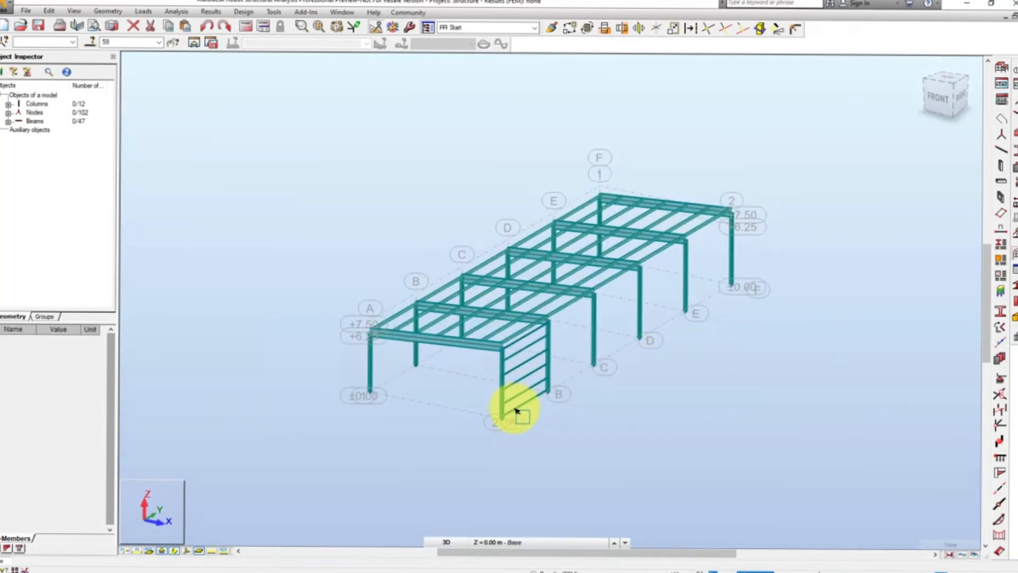
left_click(528, 416)
left_click_drag(528, 383, 522, 351)
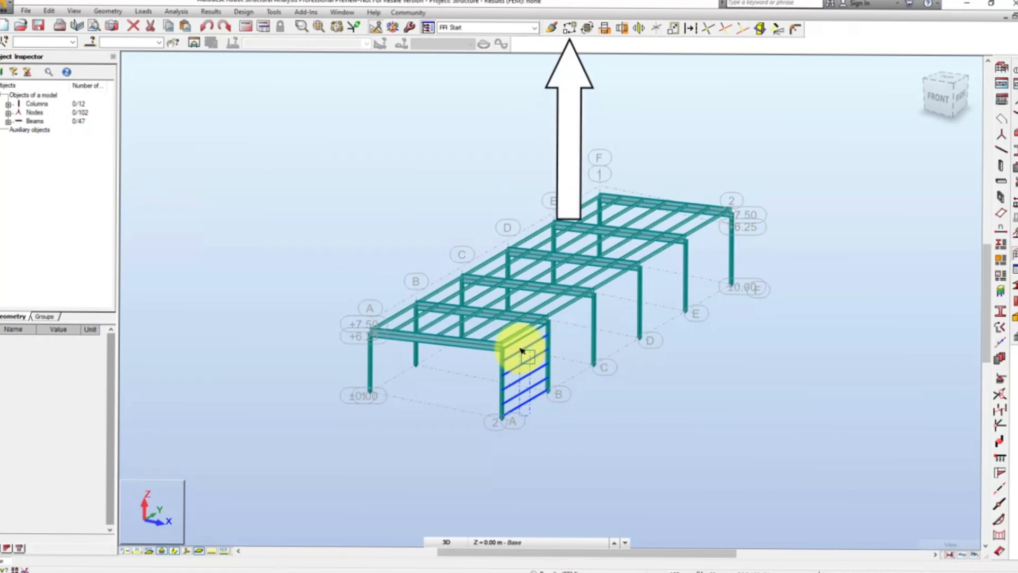
left_click_drag(522, 351, 523, 349)
left_click(569, 27)
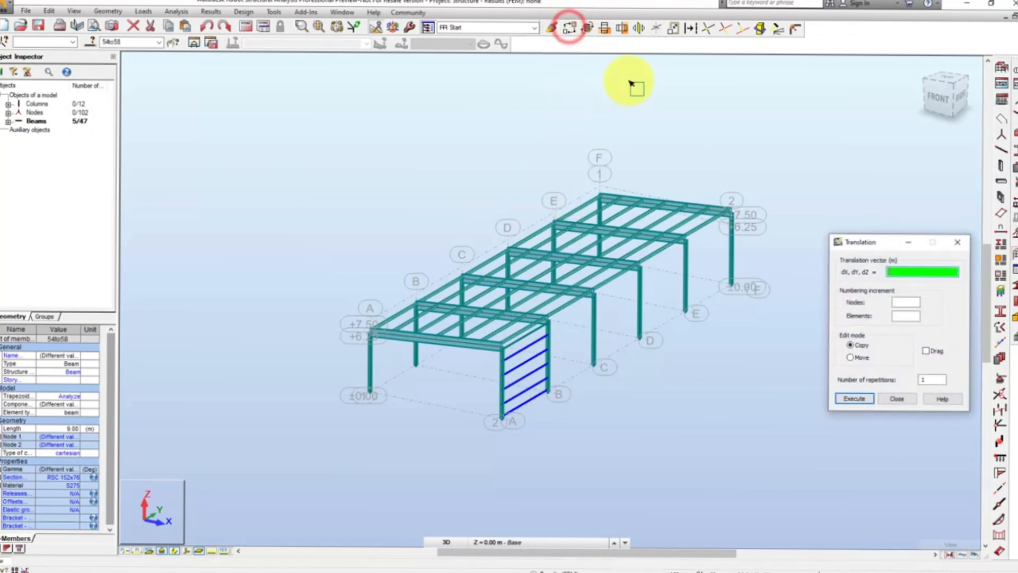
left_click(505, 420)
left_click(504, 418)
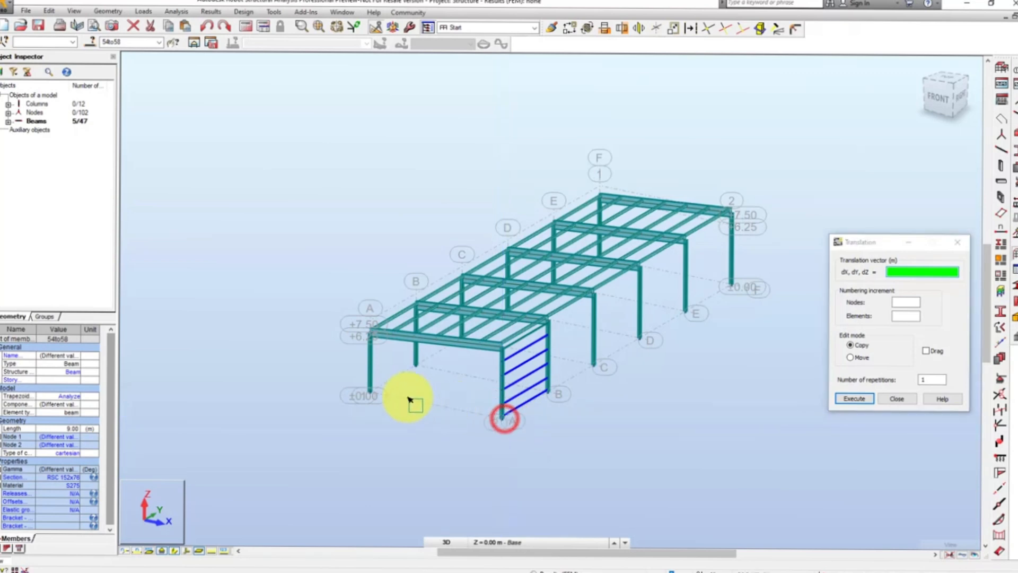
left_click(370, 392)
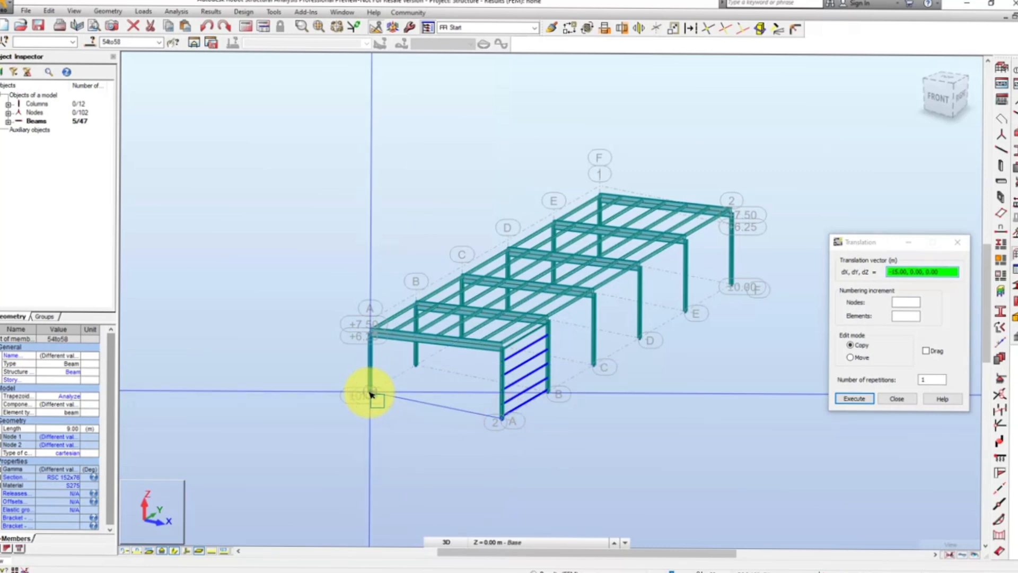
left_click(369, 393)
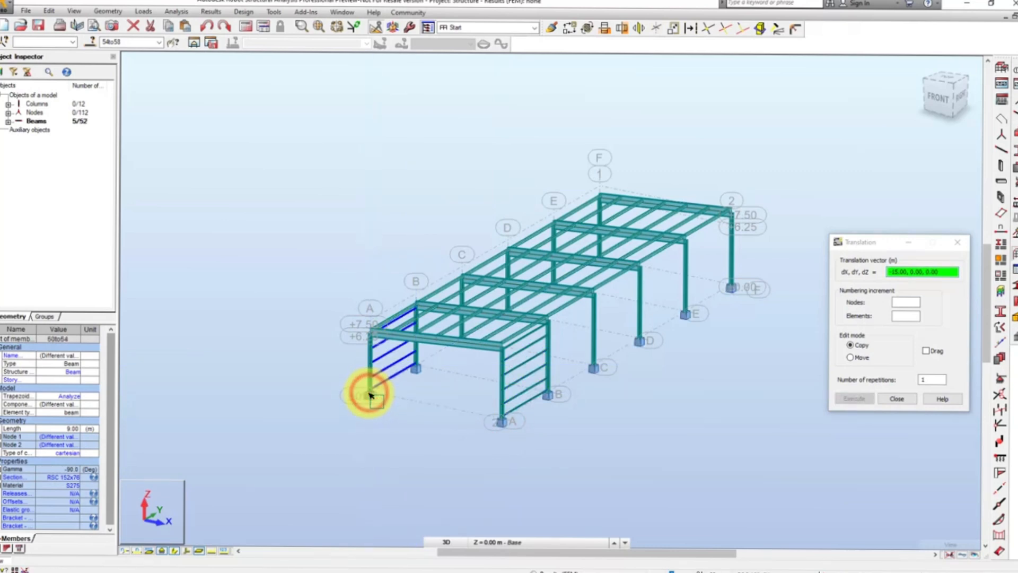
left_click(898, 397)
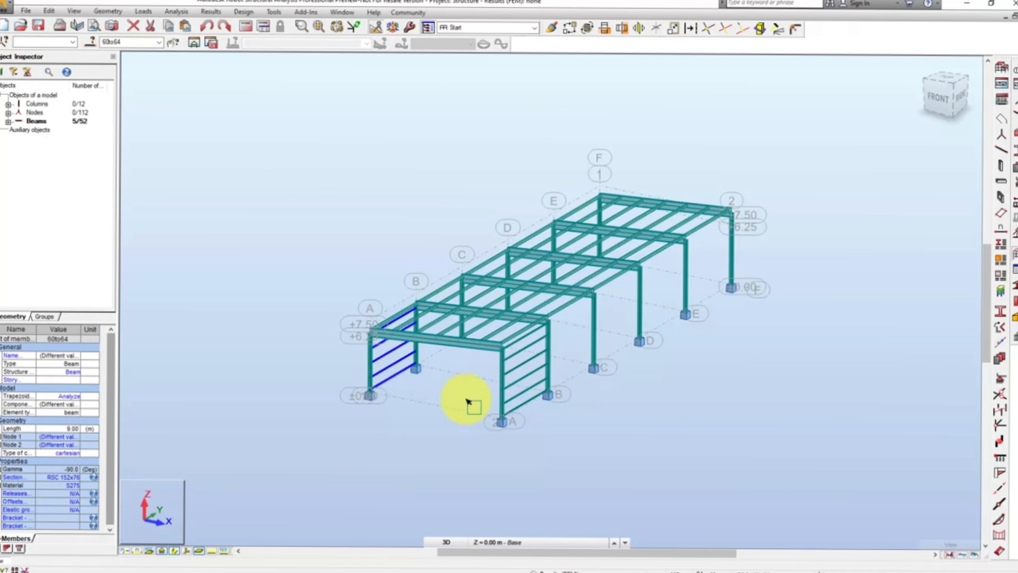
For the six side rails on axis 2, start a relative offset labelled Right wall with section position axis displacement 0, vz
scroll(534, 411, "up", 8)
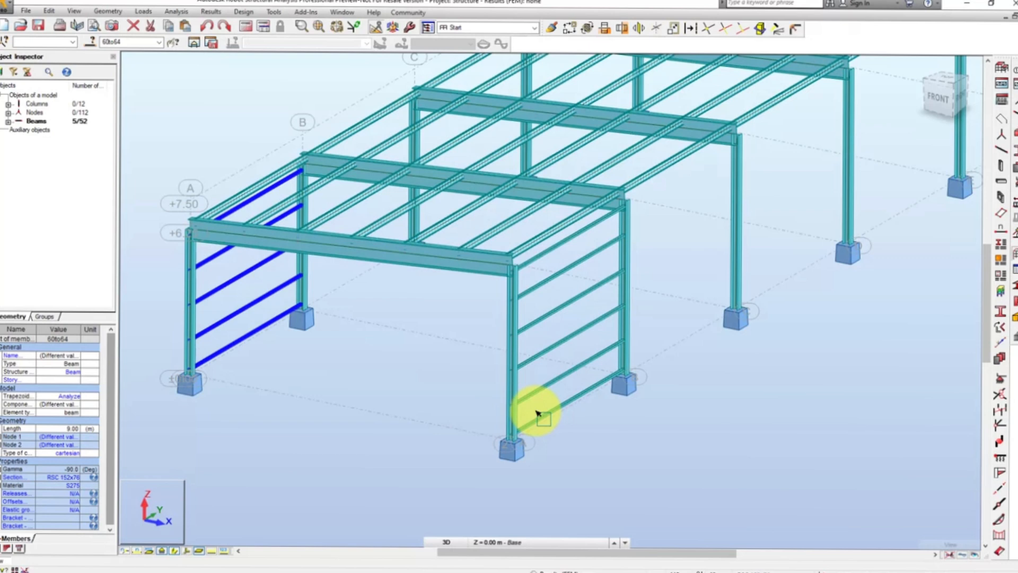
left_click(594, 443)
left_click_drag(594, 443, 554, 200)
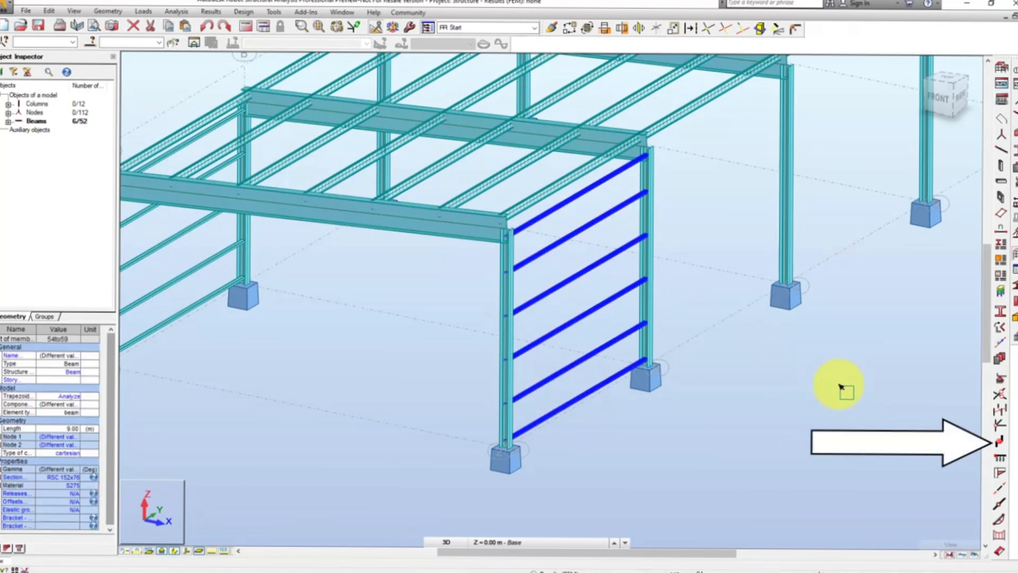
left_click(998, 442)
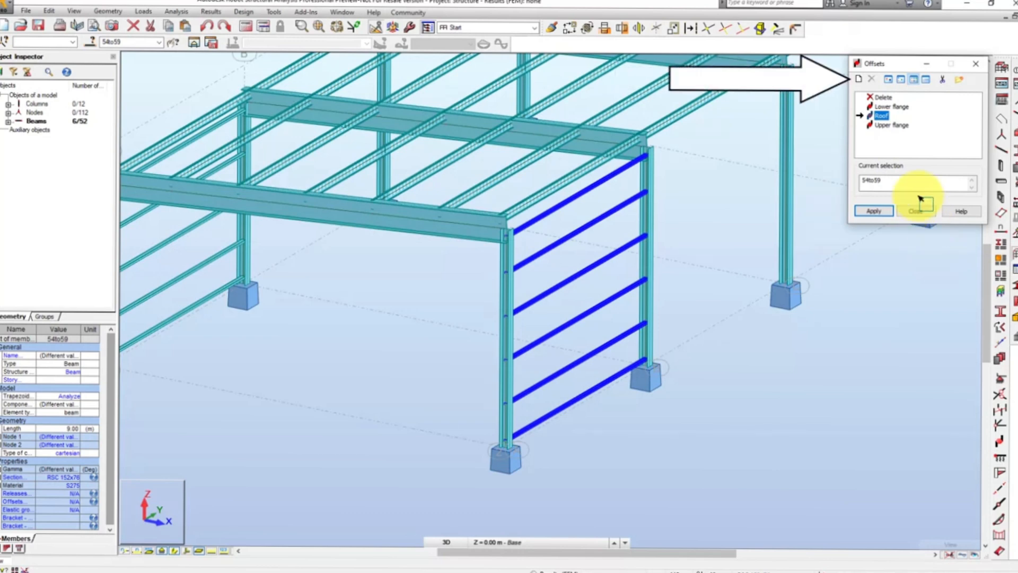
left_click(859, 80)
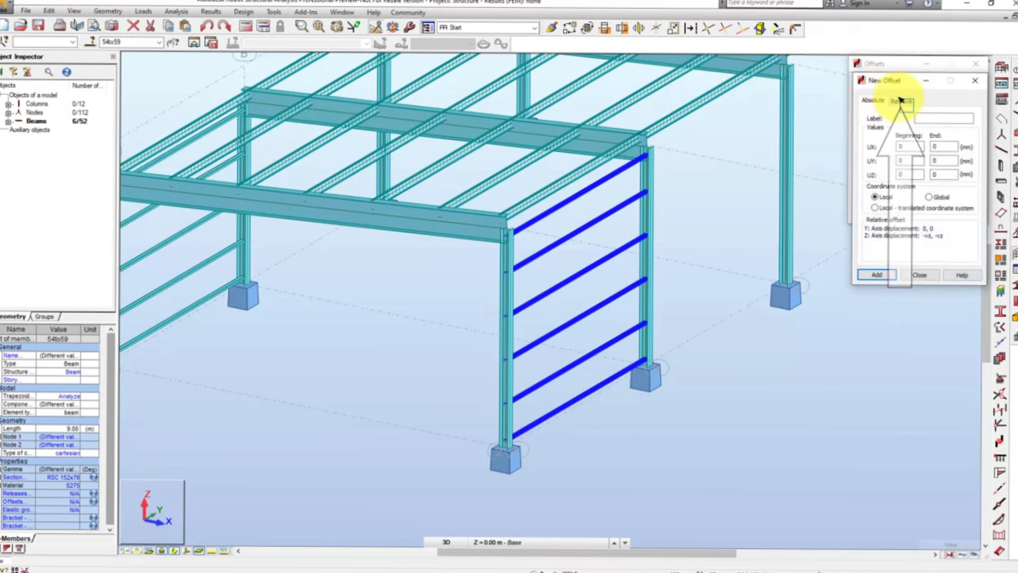
left_click(901, 100)
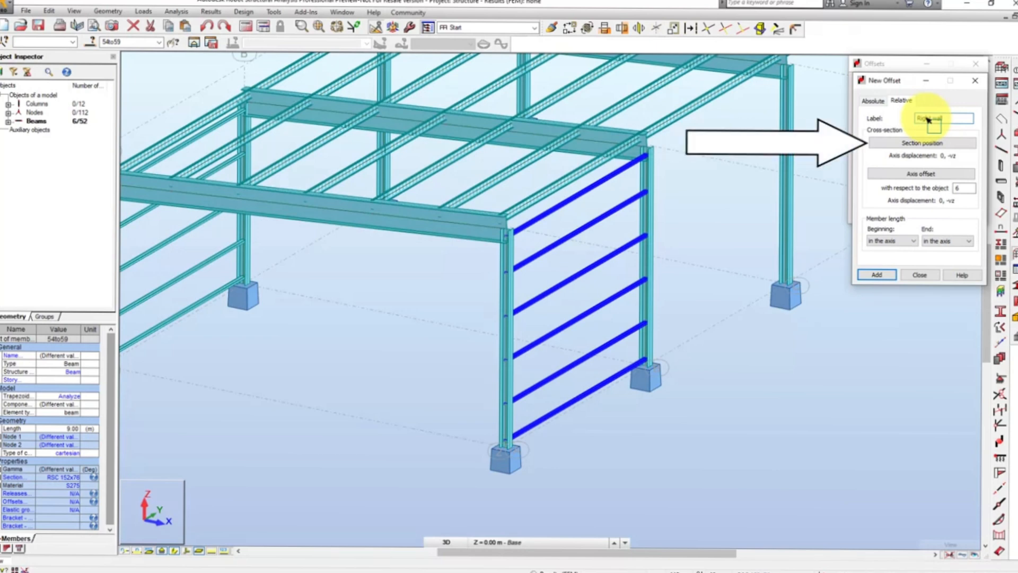
left_click(936, 144)
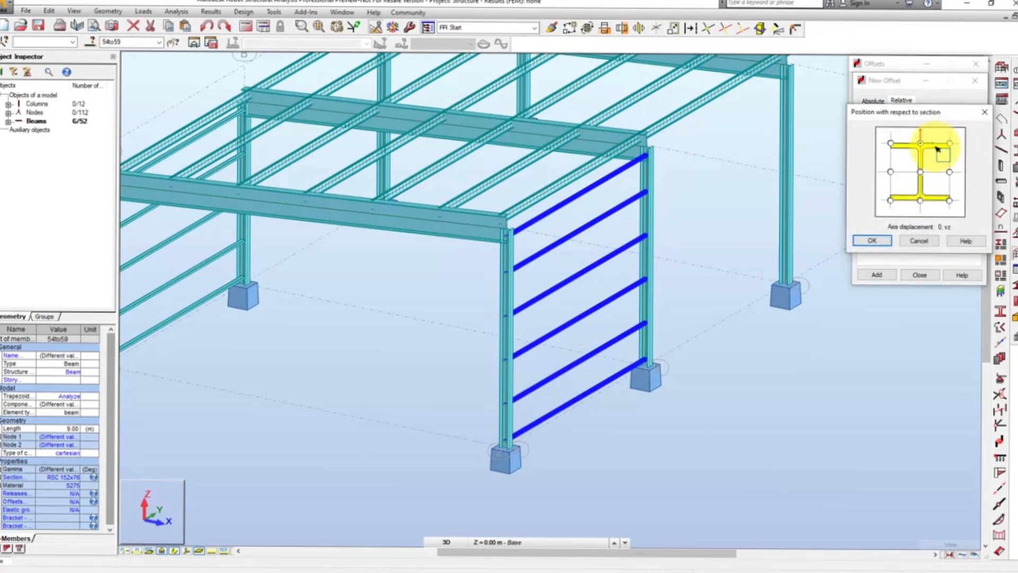
left_click(888, 245)
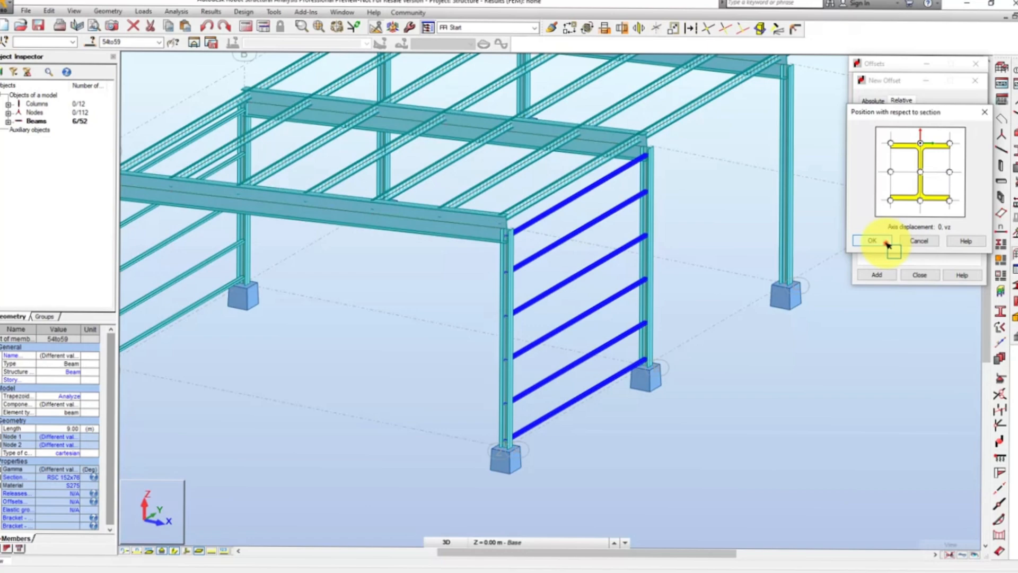
left_click(886, 243)
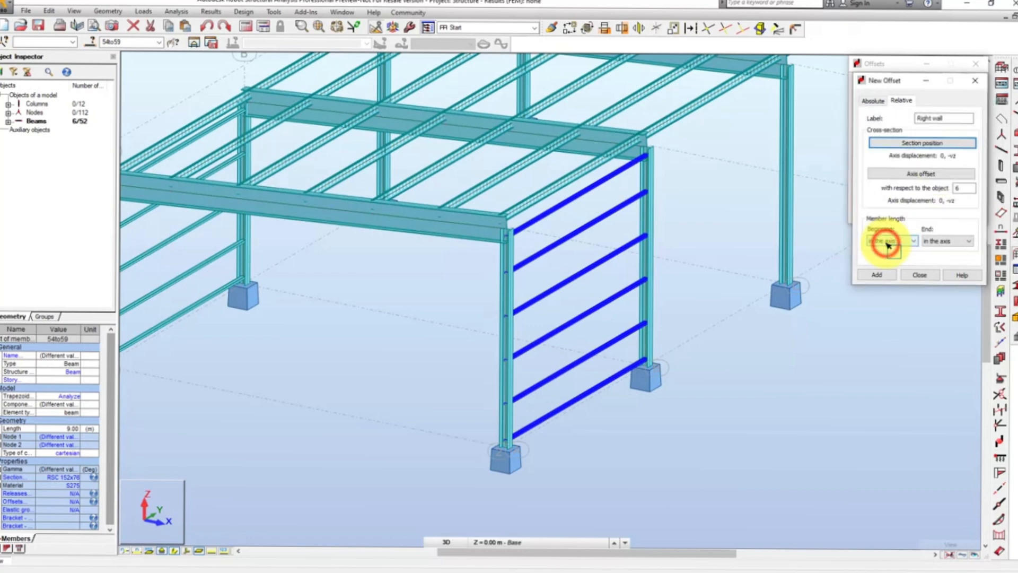
Set the axis offset to the upper middle point, displacement 0, vz, with respect to the axis 2 column at grid B
left_click(925, 174)
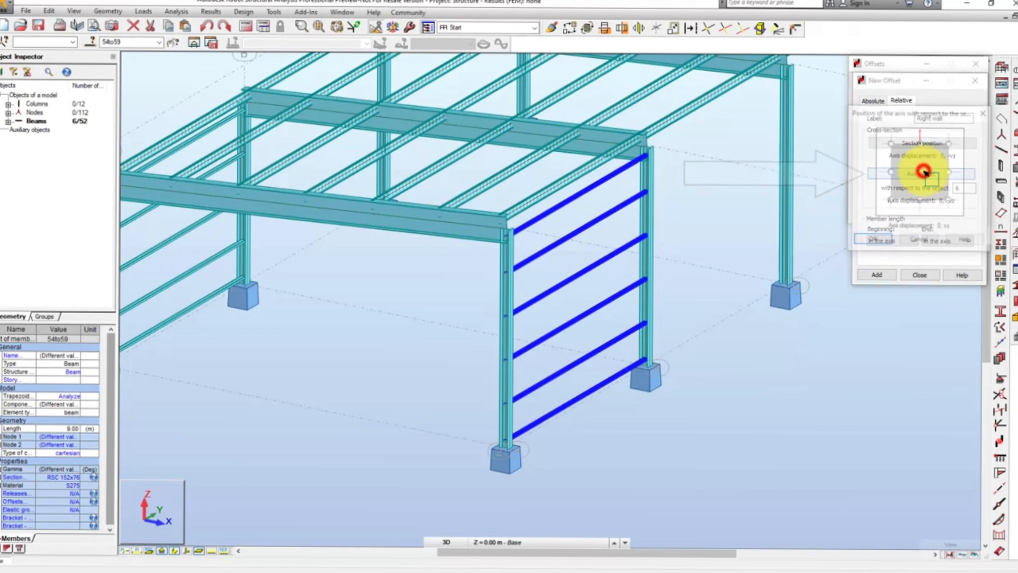
left_click(920, 143)
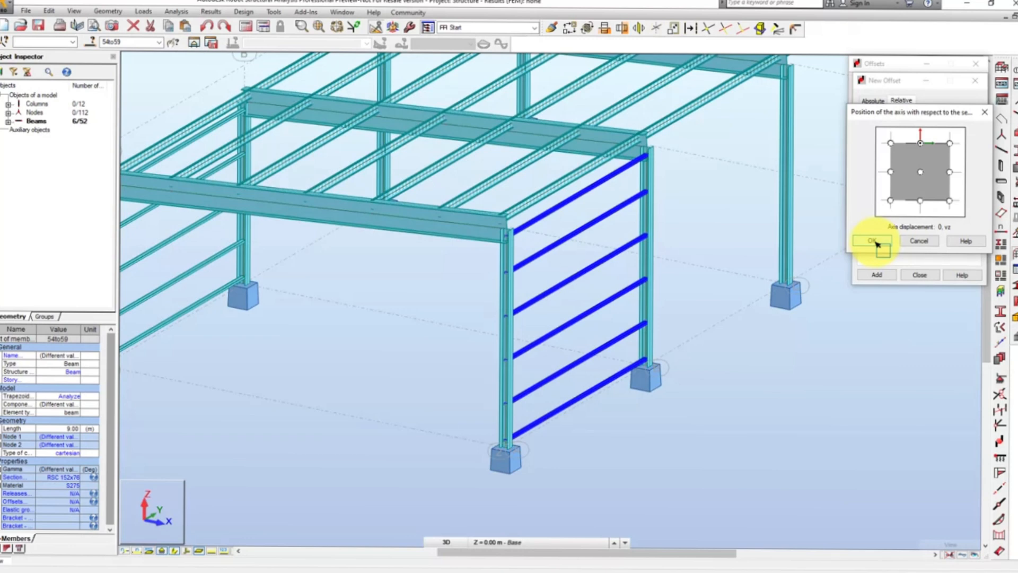
left_click(873, 242)
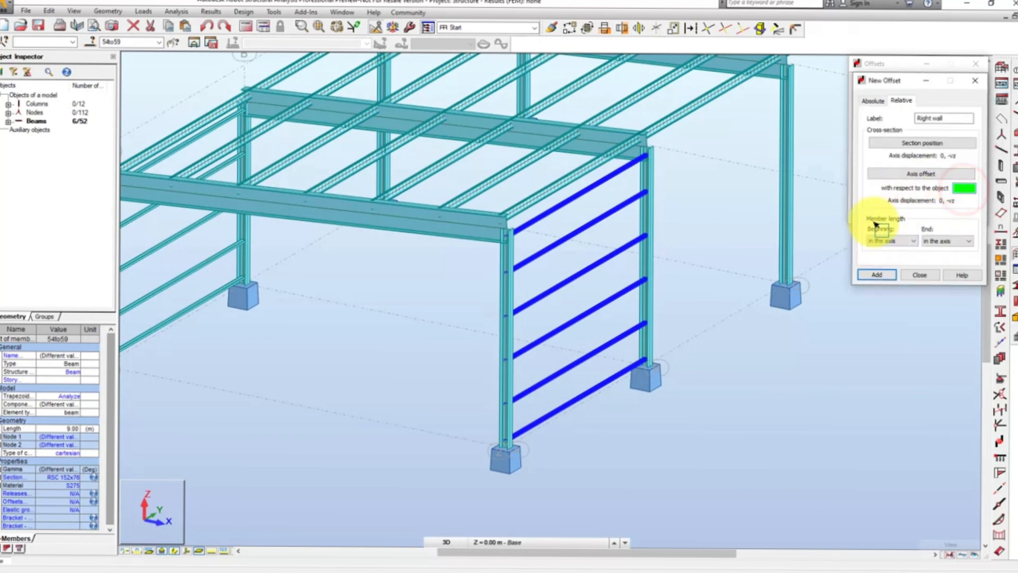
left_click(646, 303)
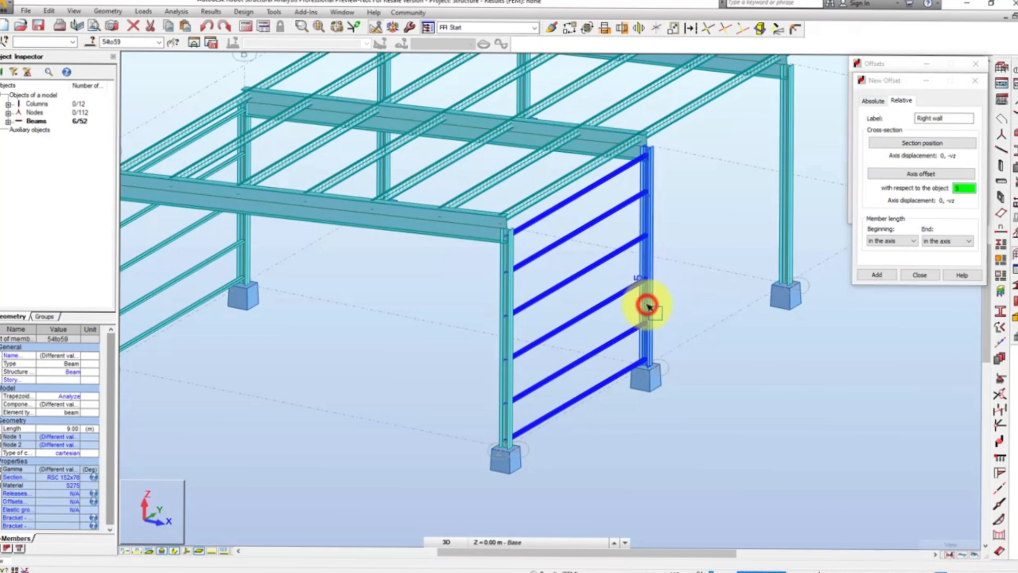
Add the Right wall offset to the list and apply it to the six selected side rails on axis 2
left_click(877, 275)
left_click(908, 274)
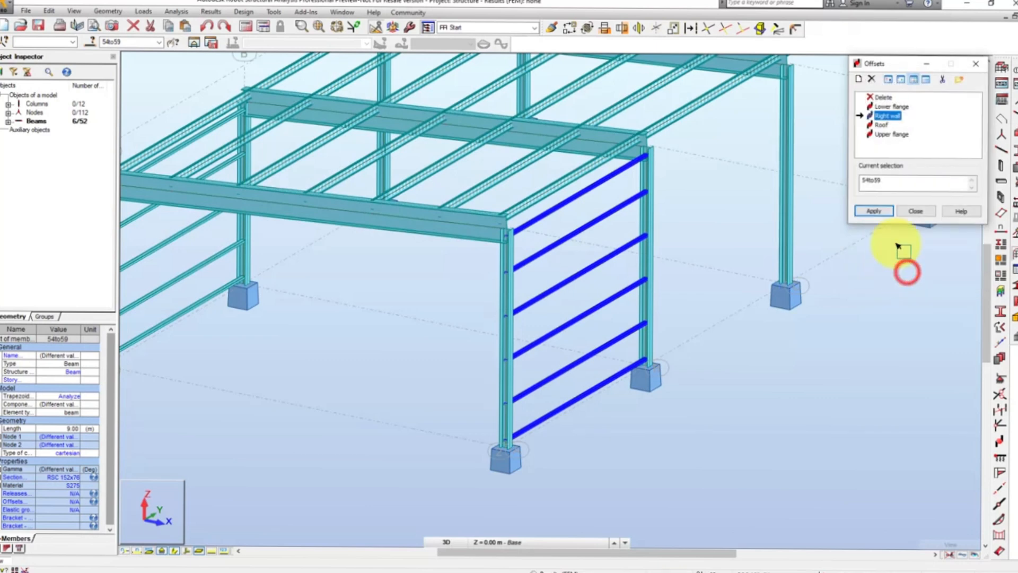
left_click(880, 212)
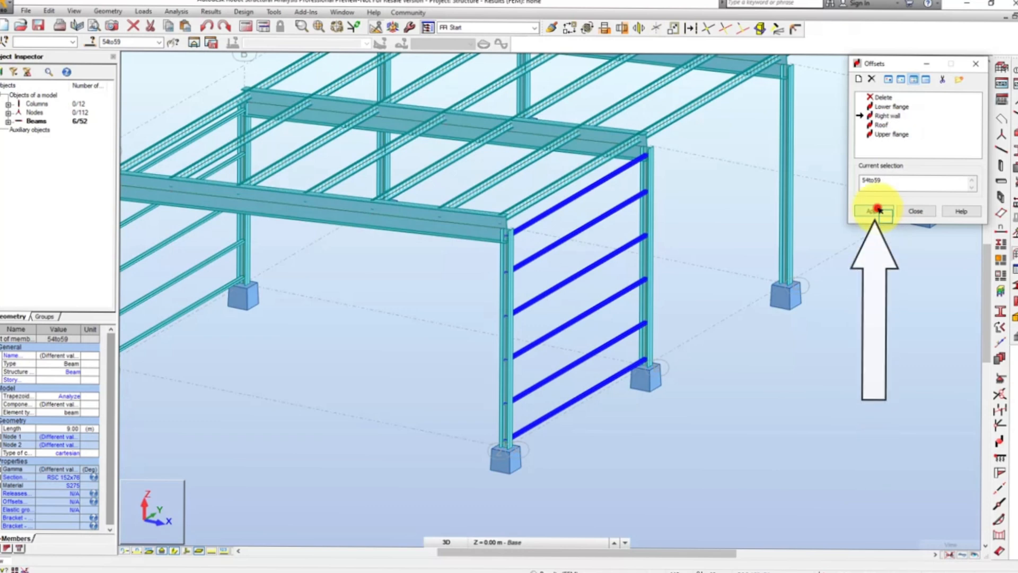
left_click(914, 212)
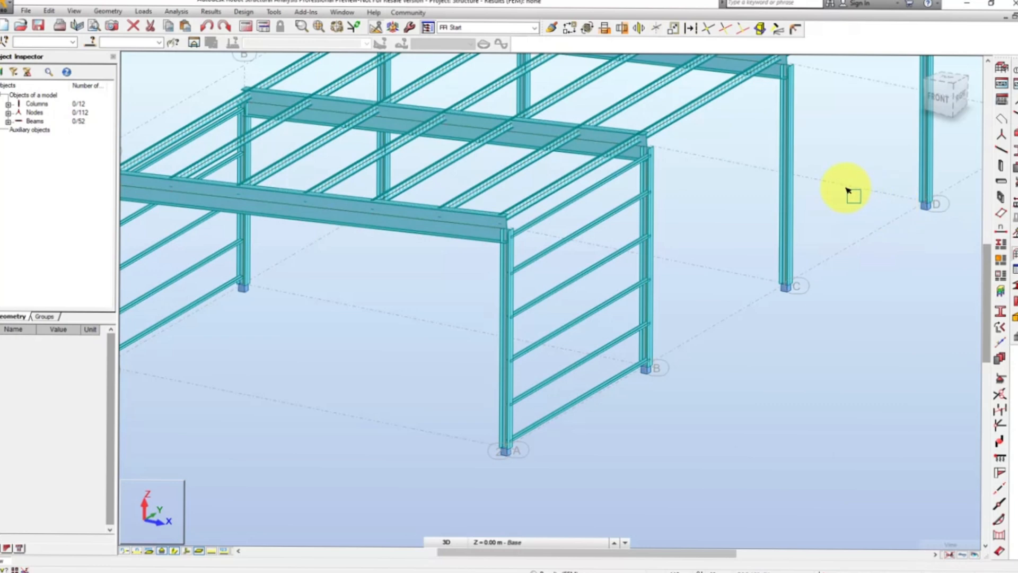
Select all side rails by their shared cross-section and copy them along the building with vector 0.00, 9.00, 0.00 m and 4 repetitions
left_click(615, 377)
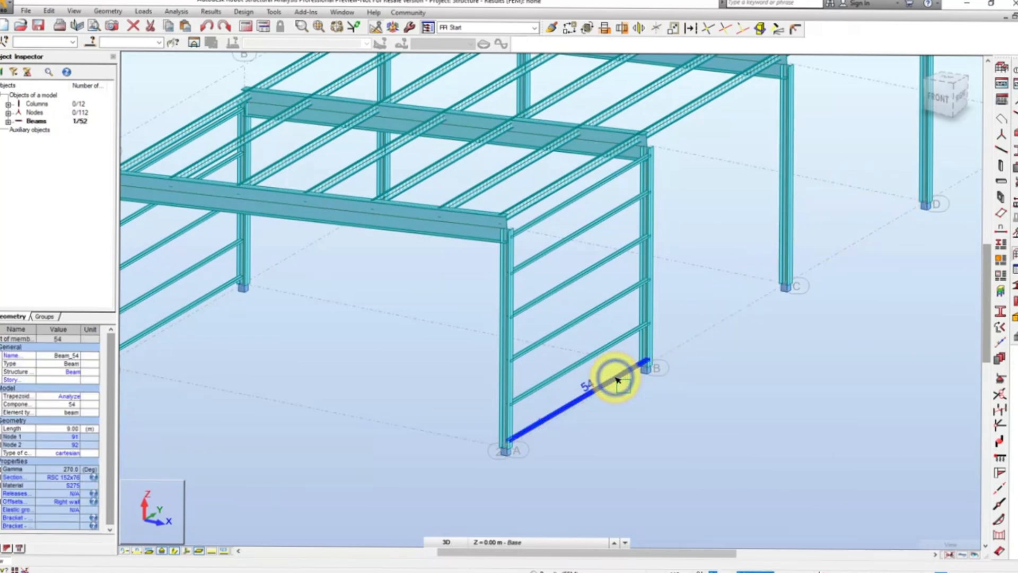
right_click(614, 378)
left_click(616, 343)
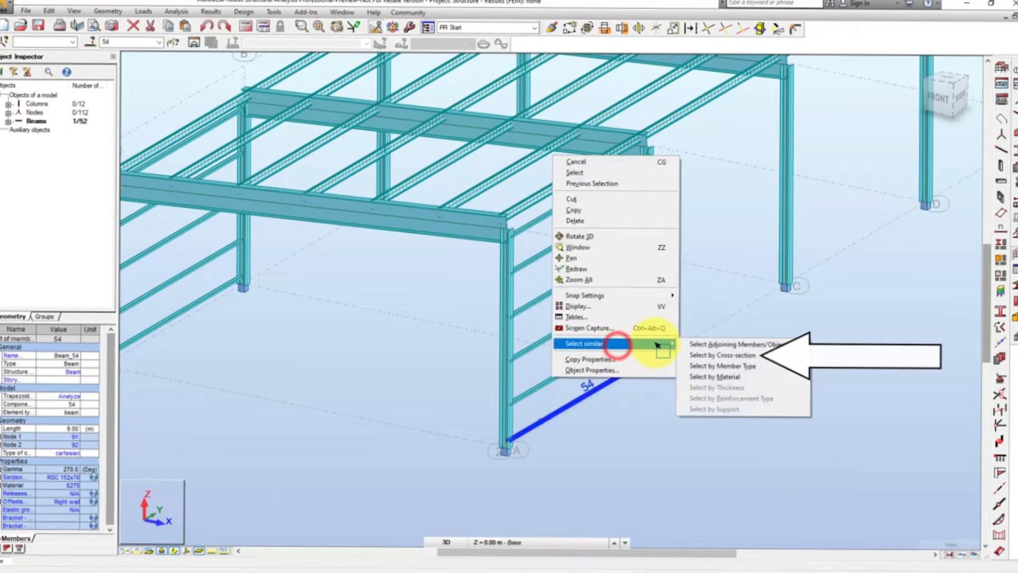
left_click(699, 355)
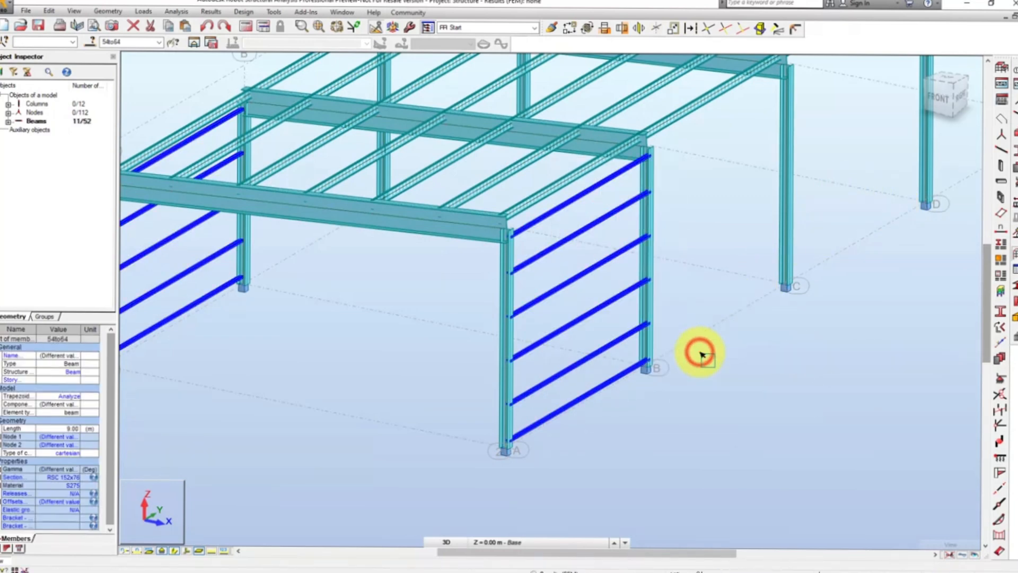
left_click(570, 29)
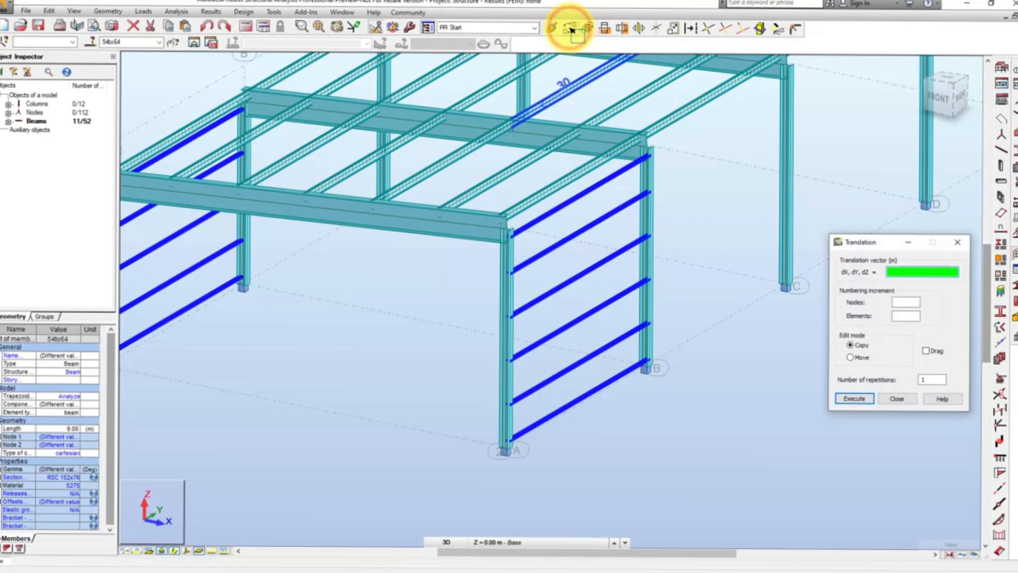
left_click(928, 379)
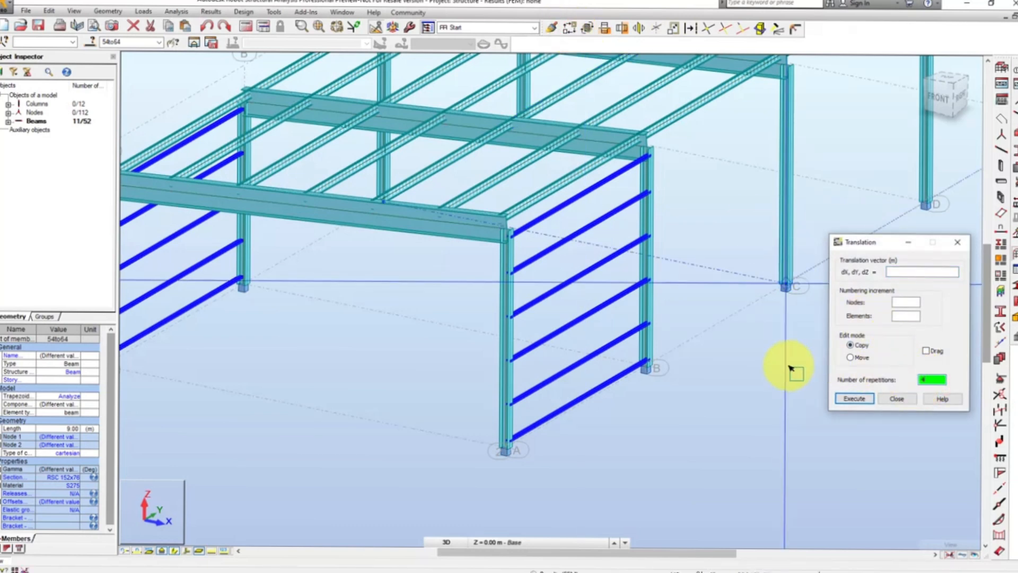
left_click(510, 440)
left_click(645, 367)
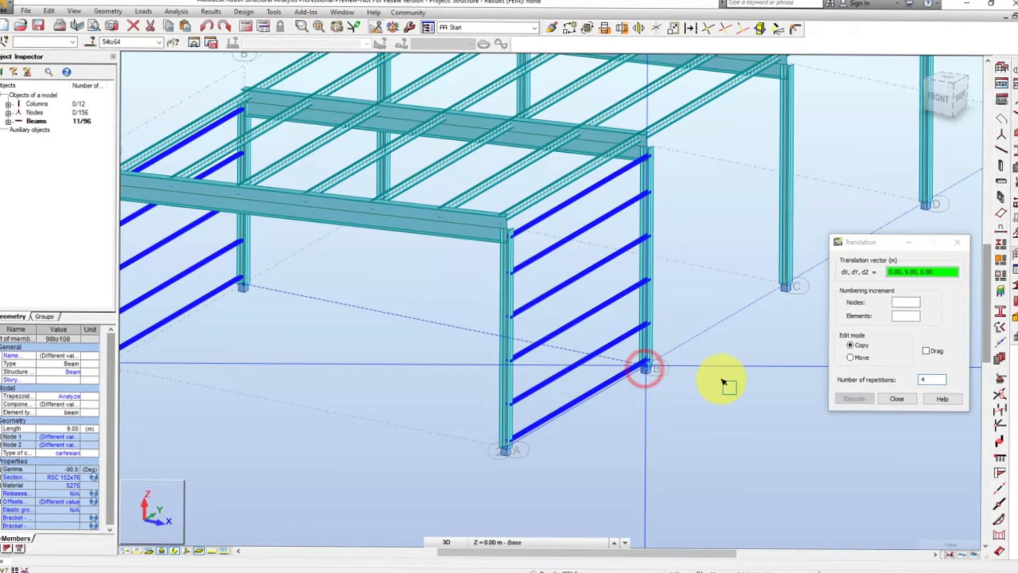
left_click(854, 398)
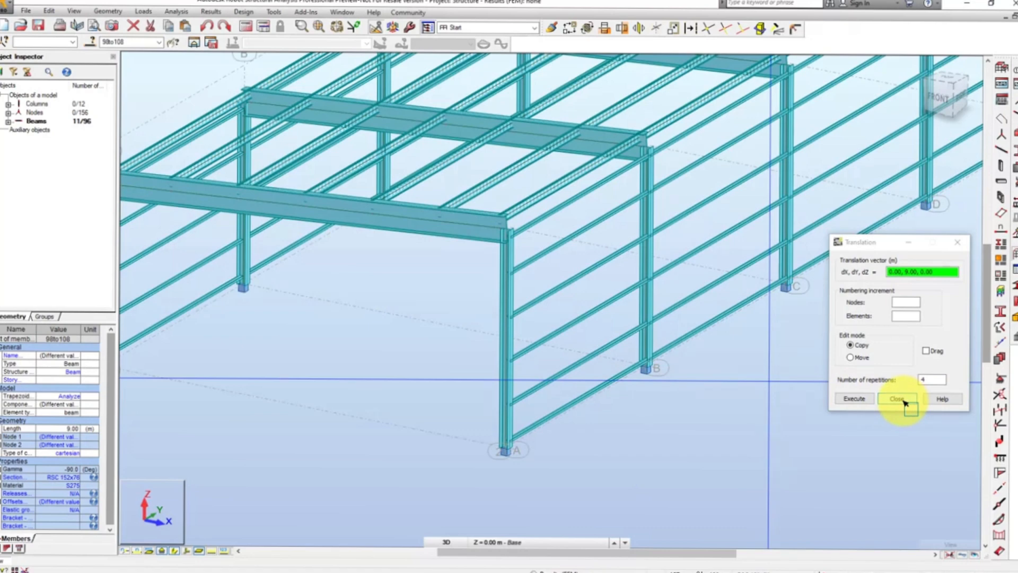
left_click(903, 400)
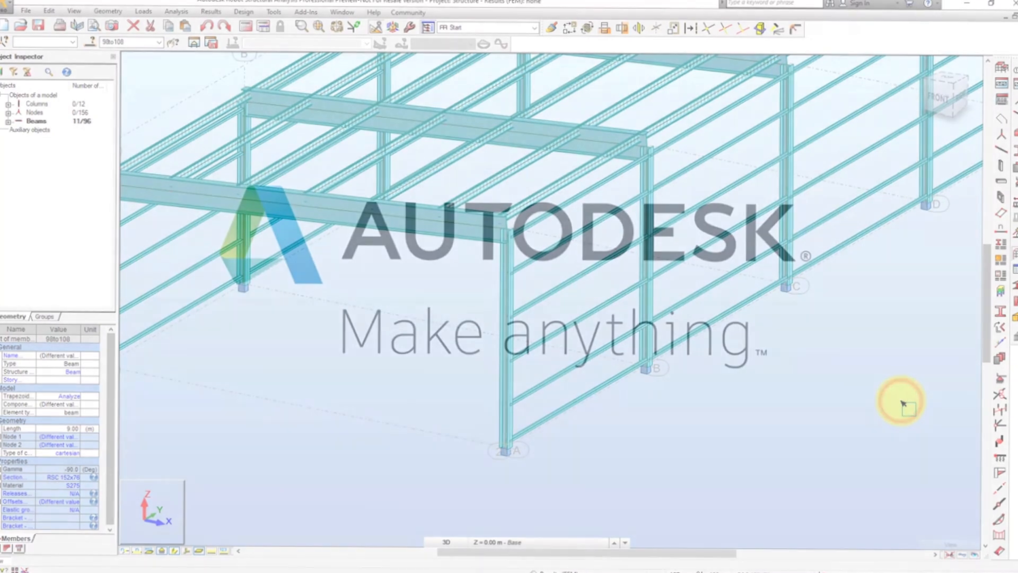